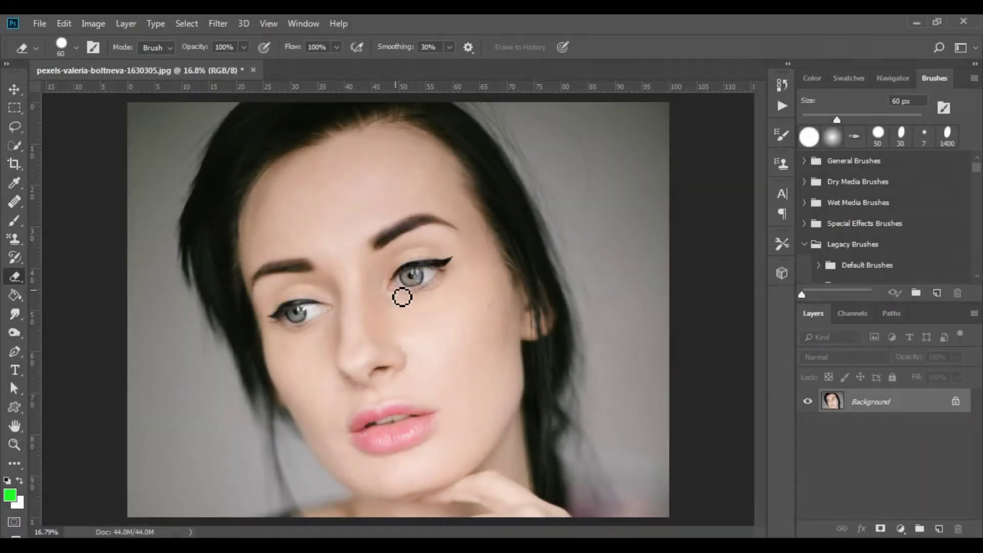
Zoom in and erase the stray highlight in the upper right iris
scroll(342, 293, up, 5)
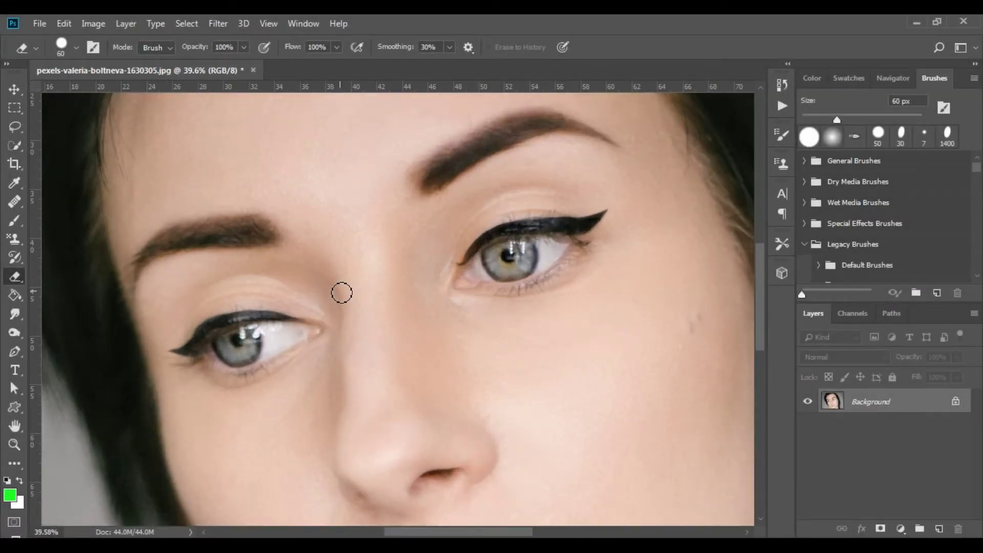
key(alt)
drag(521, 250, 499, 257)
Select the left iris with Quick Selection, using Alt to trim its edges
click(14, 146)
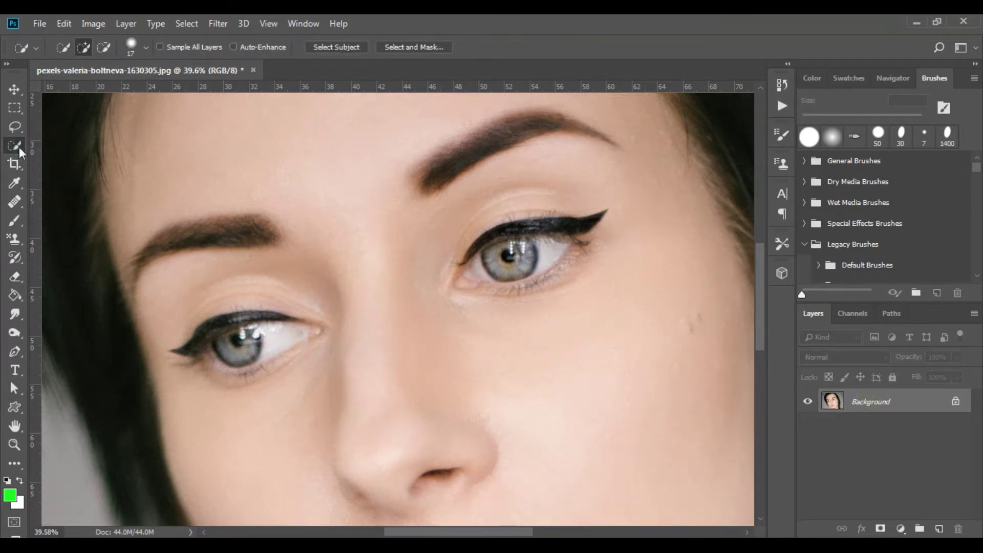
right_click(19, 146)
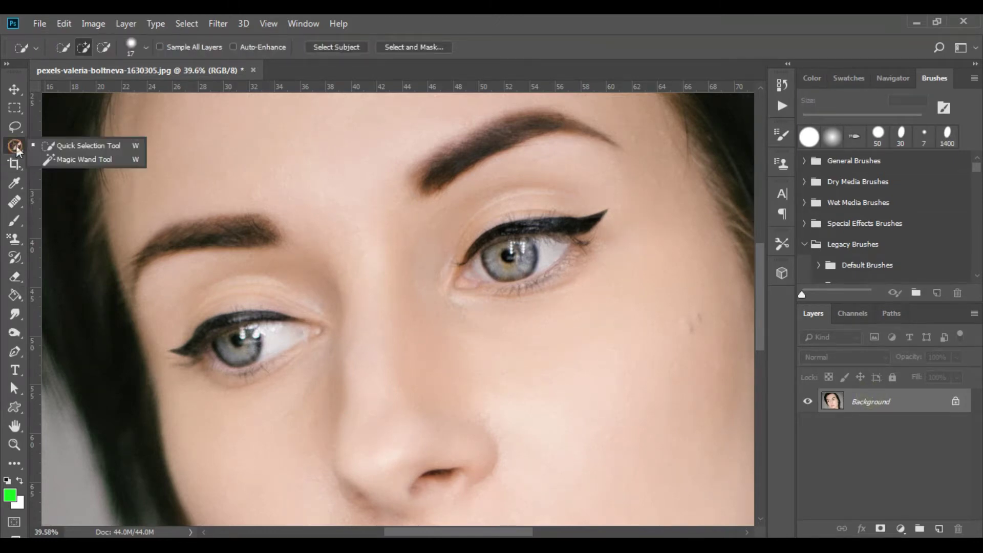
click(103, 145)
scroll(231, 354, up, 4)
mouse_move(230, 353)
mouse_down()
mouse_move(226, 336)
mouse_move(232, 364)
mouse_move(264, 326)
mouse_move(235, 312)
mouse_move(204, 352)
mouse_move(144, 351)
mouse_move(217, 282)
mouse_up()
key(alt)
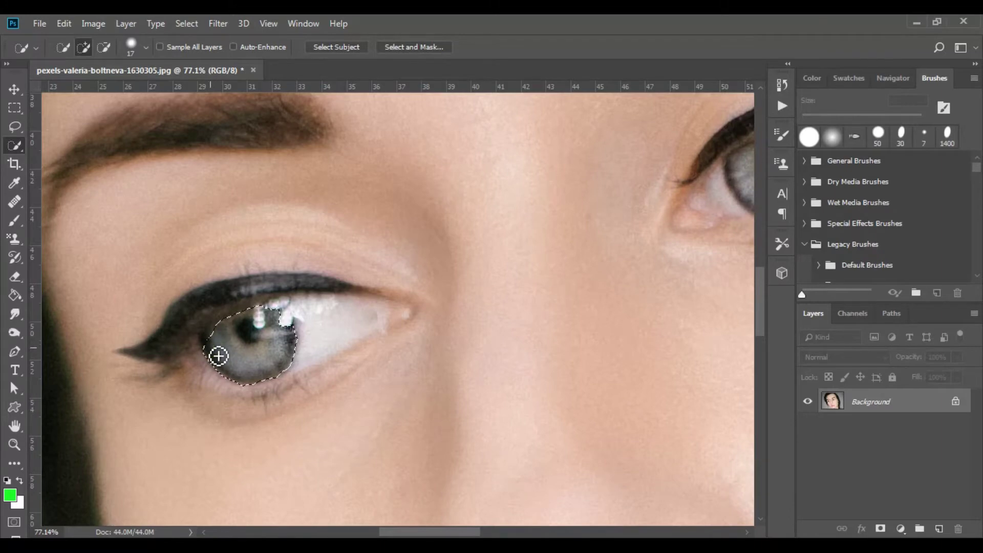
drag(217, 347, 217, 342)
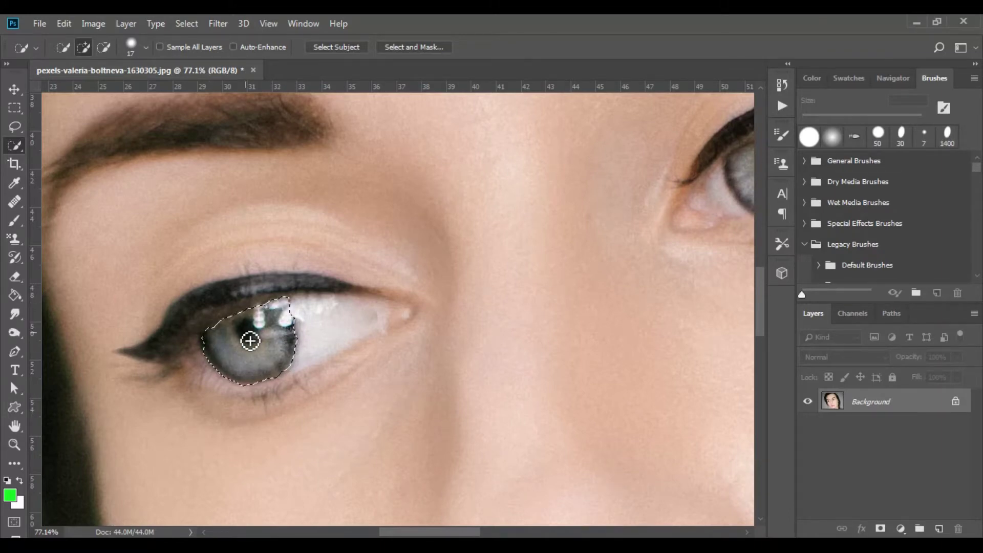
drag(218, 361, 211, 351)
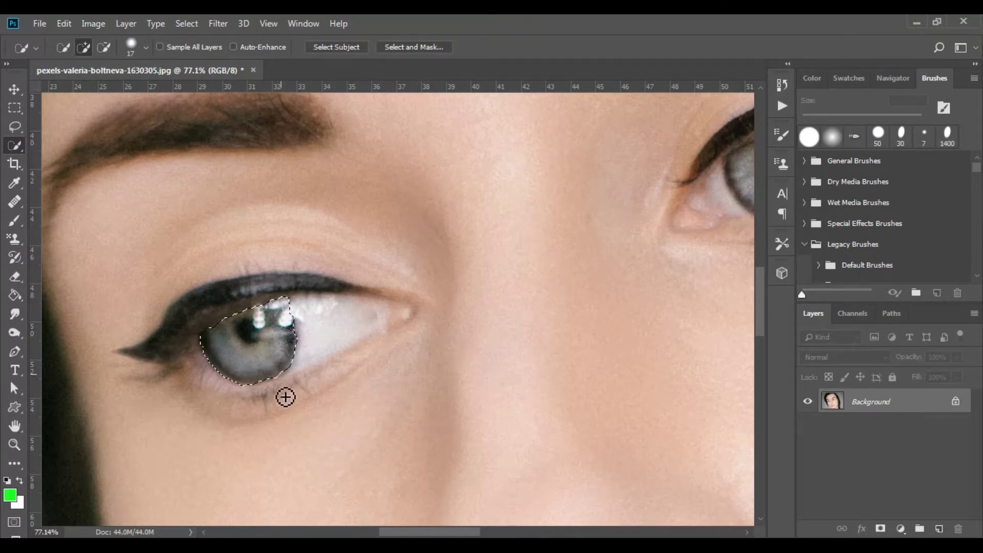
click(279, 369)
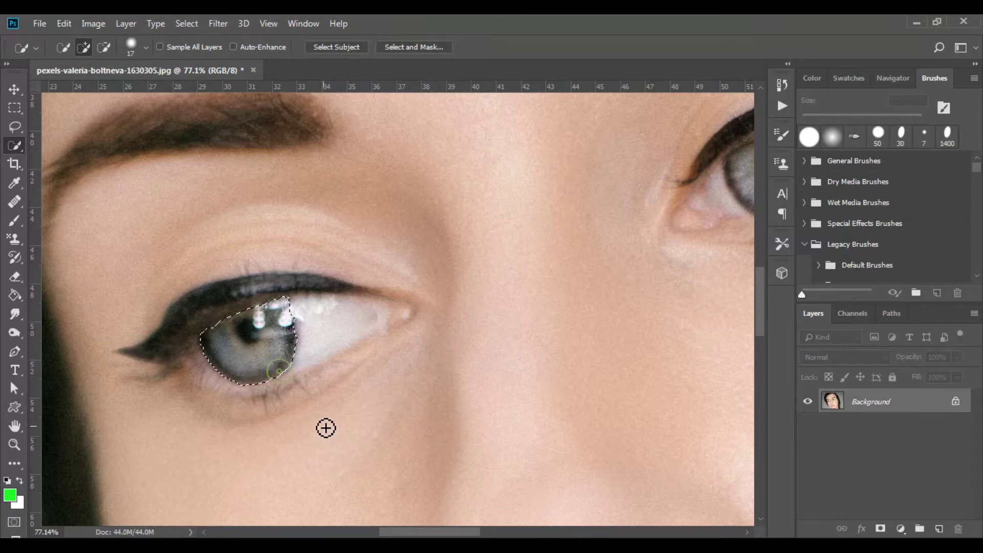
Add the right iris to the selection, excluding the inner eye corner
scroll(307, 425, down, 3)
drag(398, 532, 438, 536)
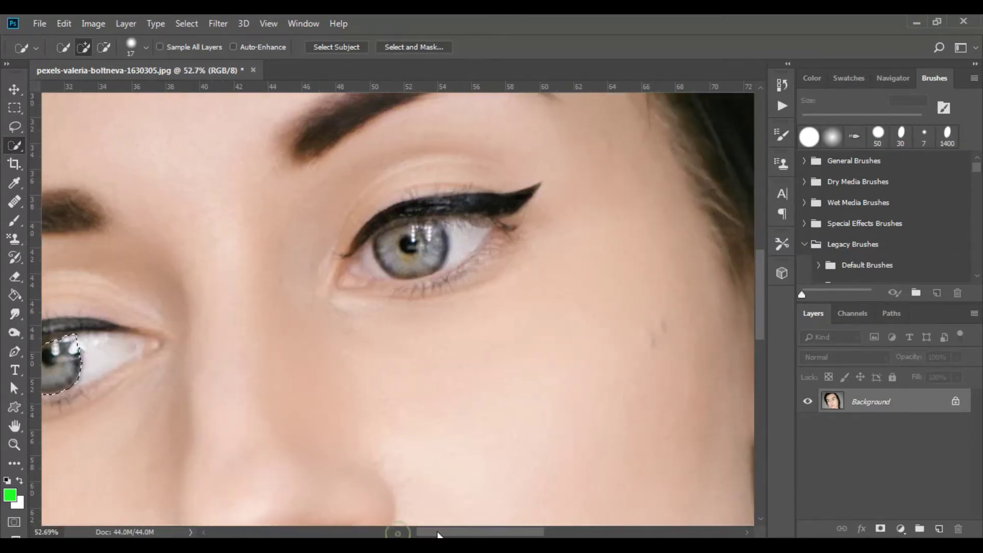
scroll(399, 204, up, 3)
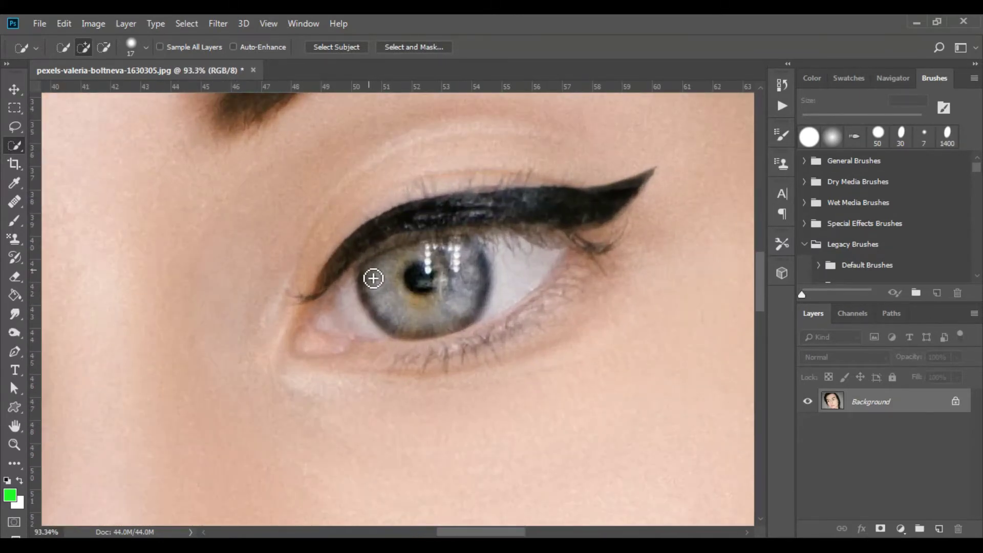
mouse_move(373, 278)
mouse_down()
mouse_move(377, 307)
mouse_move(399, 325)
mouse_move(328, 276)
mouse_move(472, 213)
mouse_move(511, 230)
mouse_move(463, 200)
mouse_up()
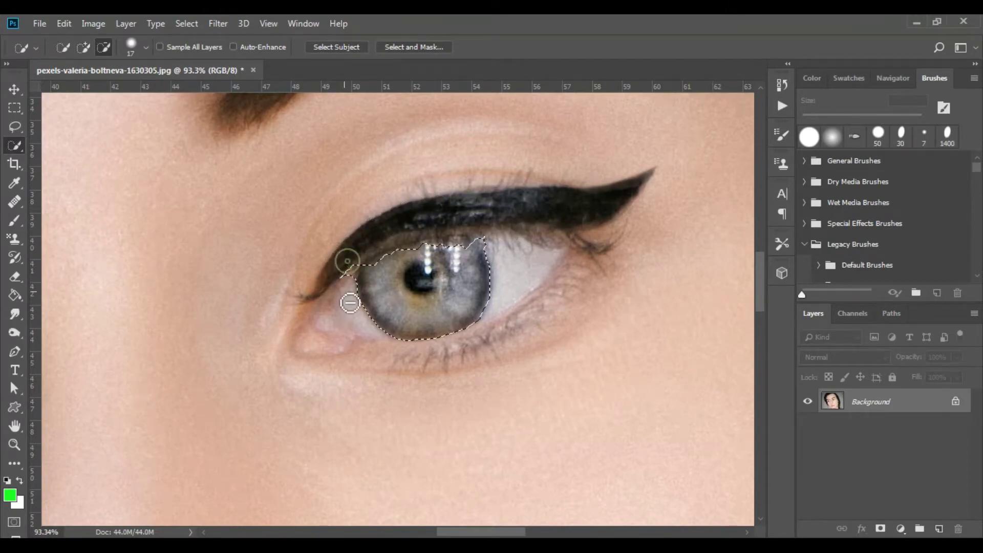
drag(350, 303, 364, 285)
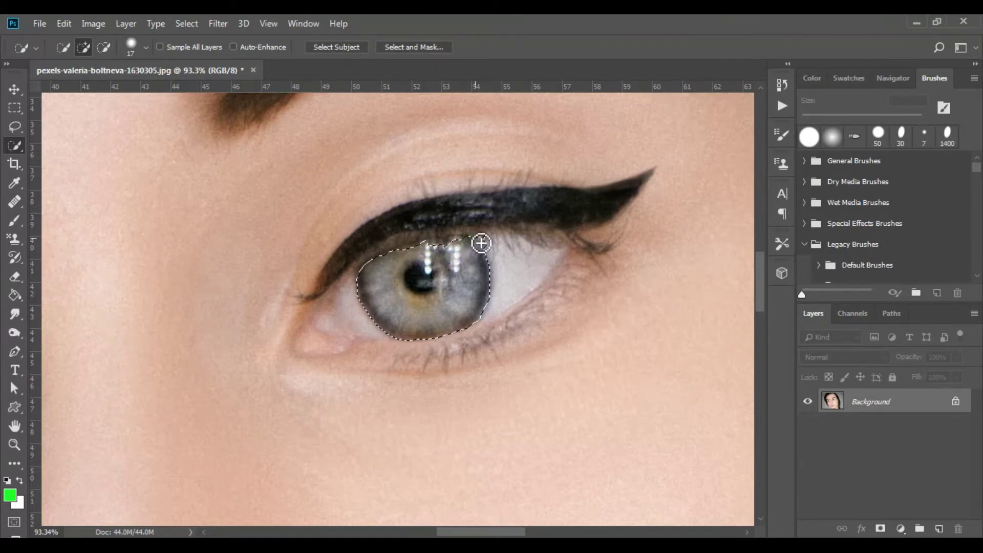
mouse_move(482, 243)
mouse_down()
mouse_move(457, 248)
mouse_move(434, 248)
mouse_move(429, 260)
mouse_move(454, 234)
mouse_move(485, 233)
mouse_move(493, 247)
mouse_move(467, 242)
mouse_up()
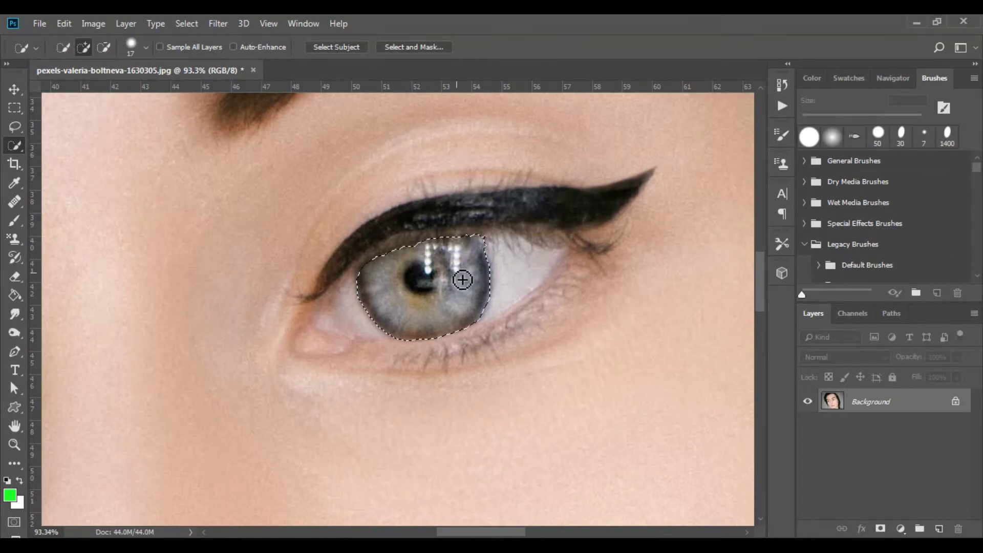
scroll(461, 302, down, 6)
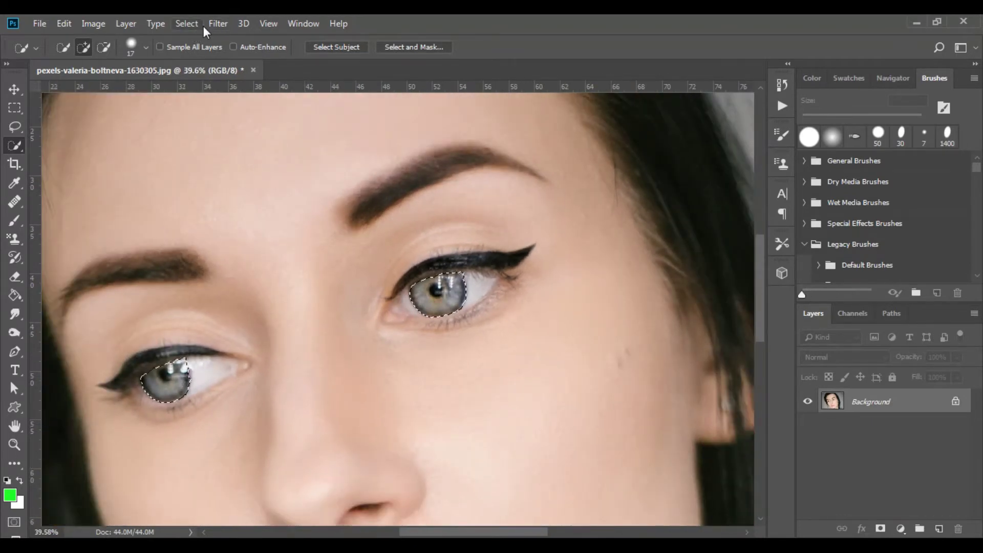
Feather the iris selection by 5 pixels
click(217, 24)
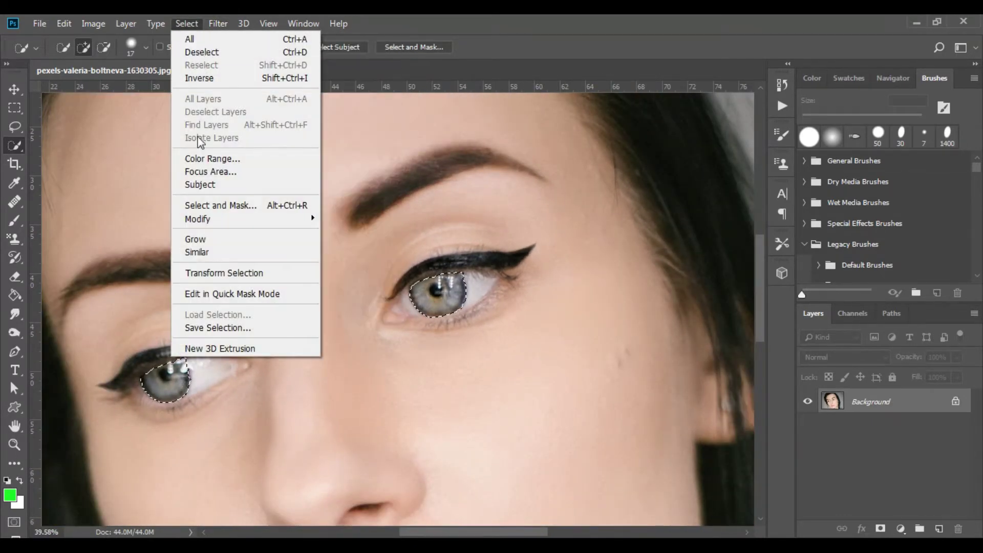
mouse_move(233, 219)
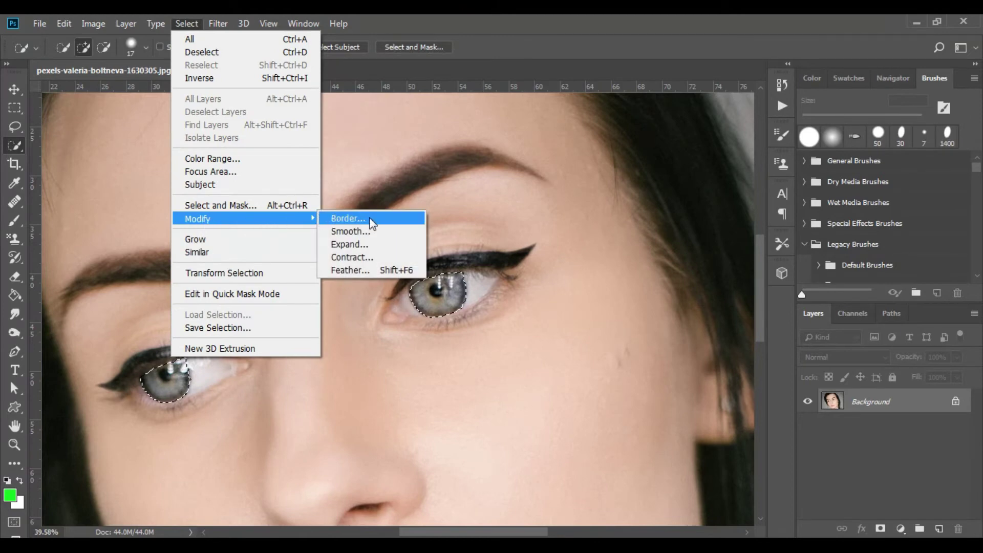
click(361, 269)
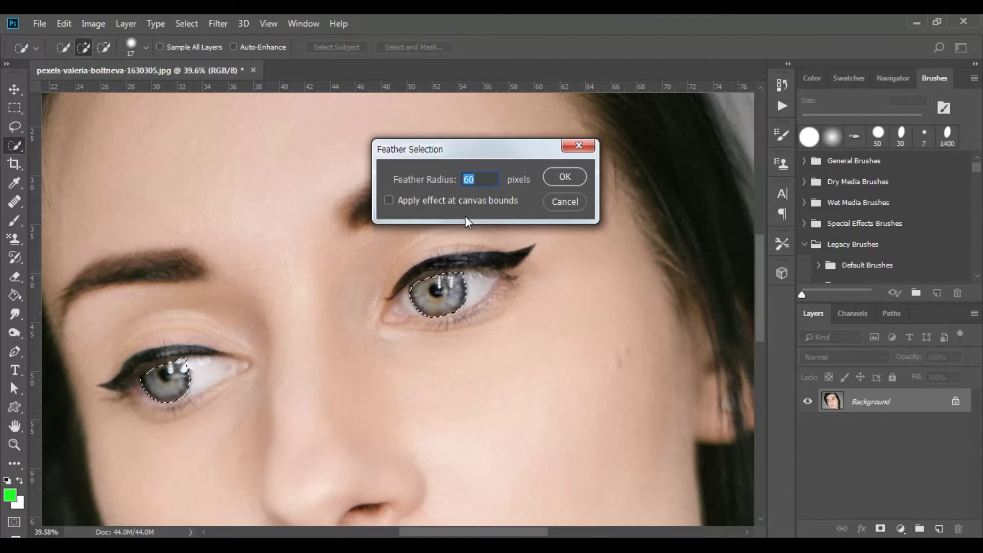
text(5)
click(564, 176)
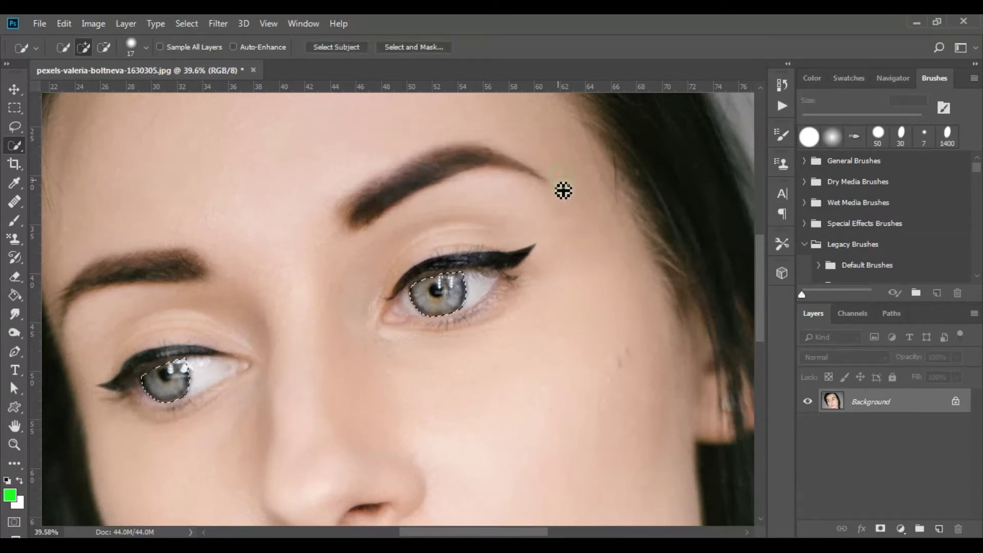
Add a new layer and set the foreground colour to bright green 26ff2b
click(940, 529)
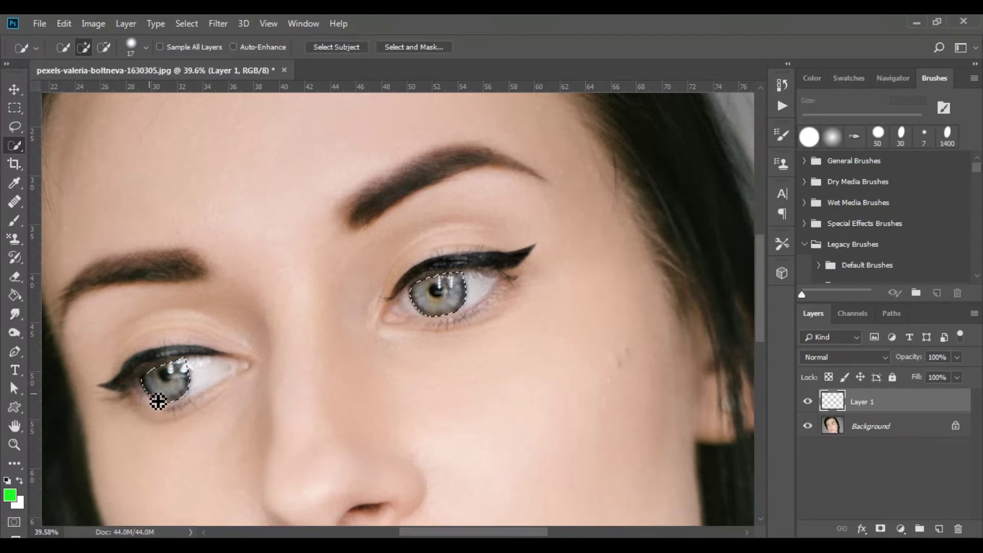
click(10, 495)
mouse_move(657, 228)
mouse_down()
mouse_move(657, 220)
mouse_move(661, 233)
mouse_up()
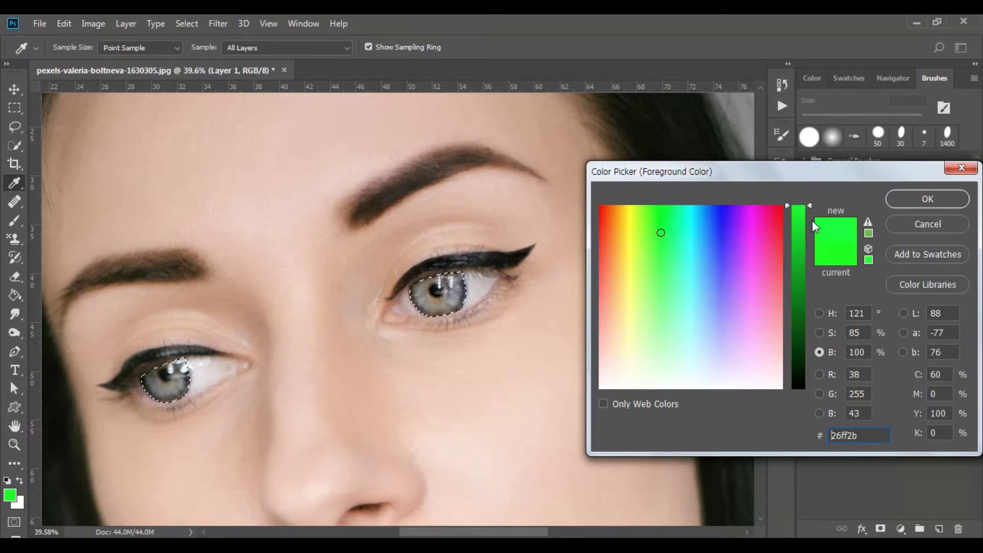
click(902, 199)
Fill the selected irises with green using the Paint Bucket, then deselect
key(w)
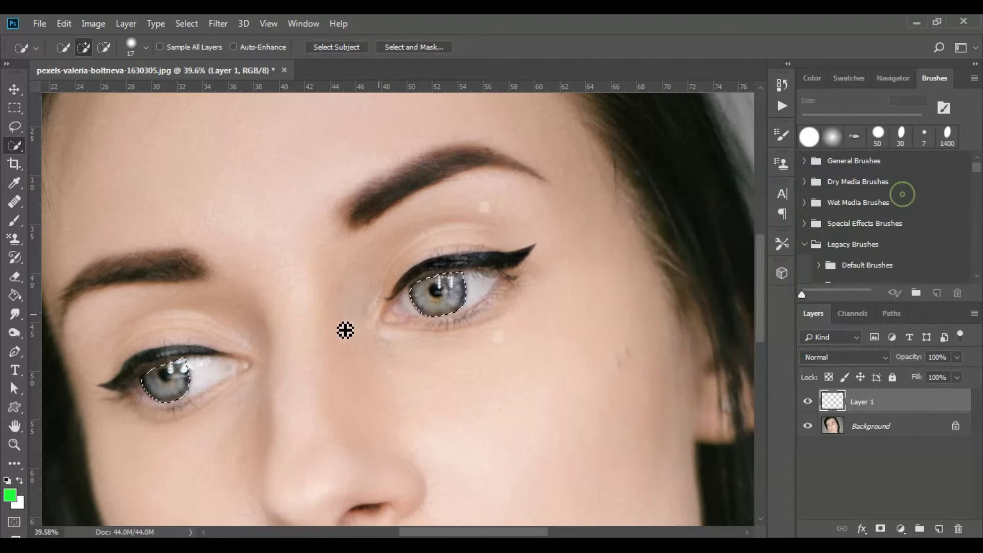
scroll(136, 391, up, 2)
scroll(137, 391, up, 1)
key(g)
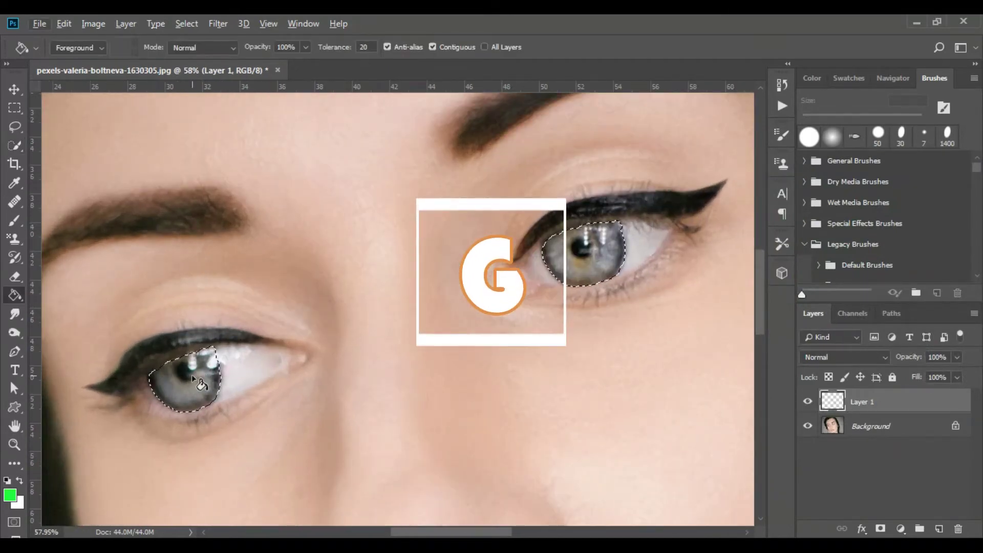
click(207, 392)
key(ctrl+d)
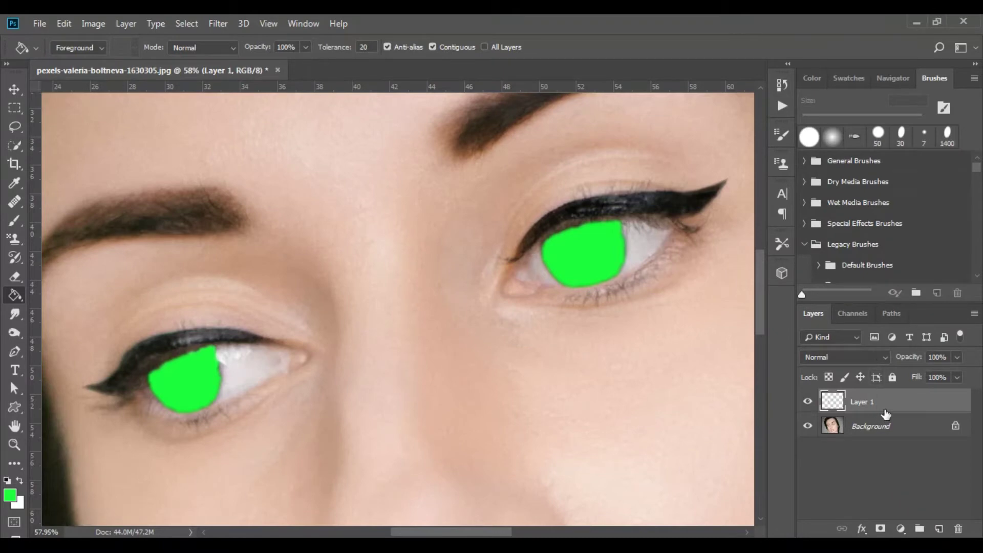
Rename Layer 1 to 'color'
double_click(861, 401)
text(color)
key(Return)
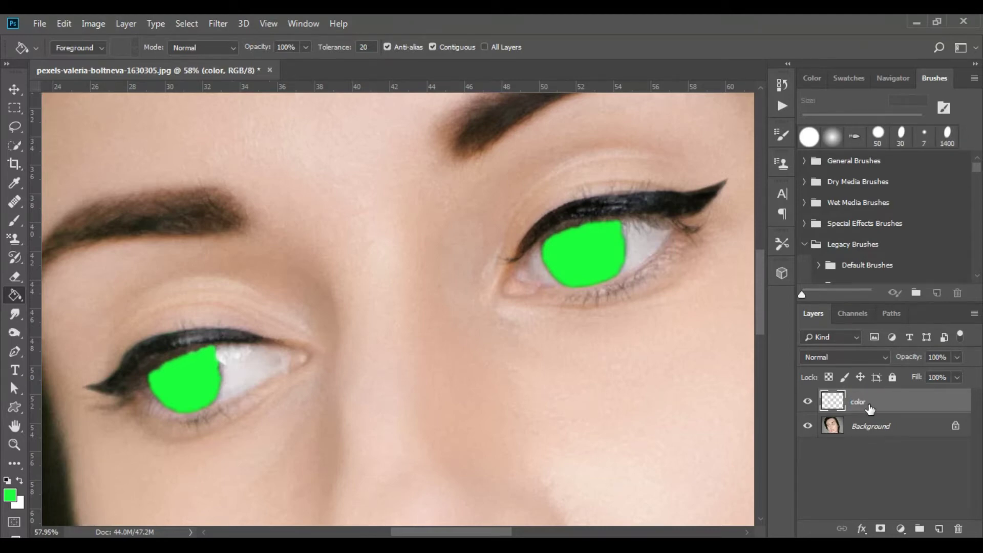
Set the color layer's blend mode to Soft Light
click(886, 357)
click(886, 357)
click(886, 357)
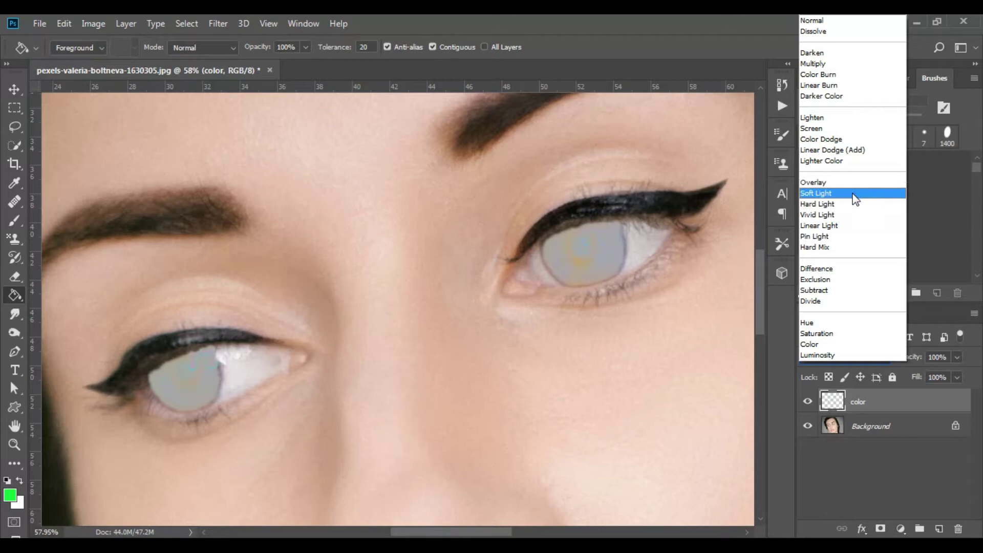
click(855, 198)
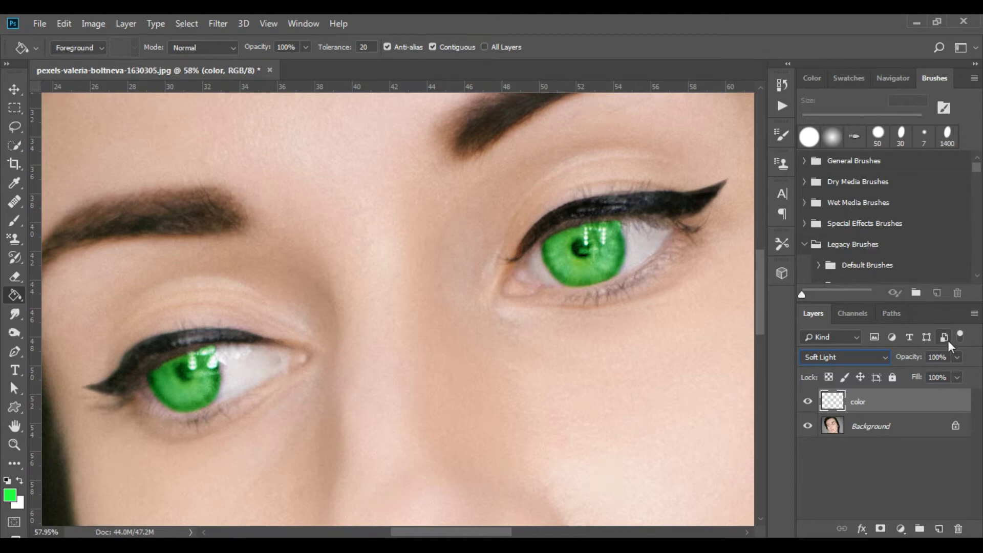
Lower the color layer's opacity to 48%
click(956, 357)
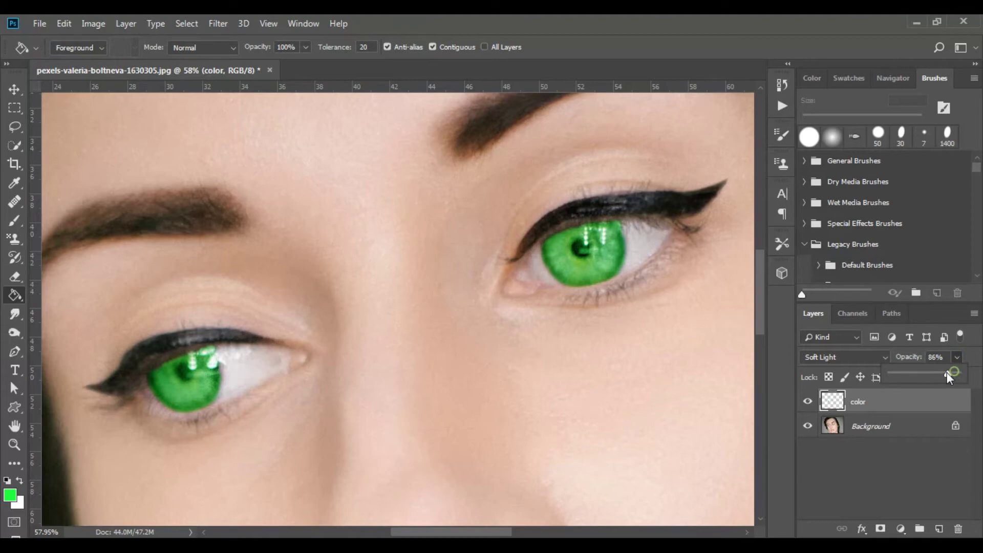
drag(913, 376, 928, 378)
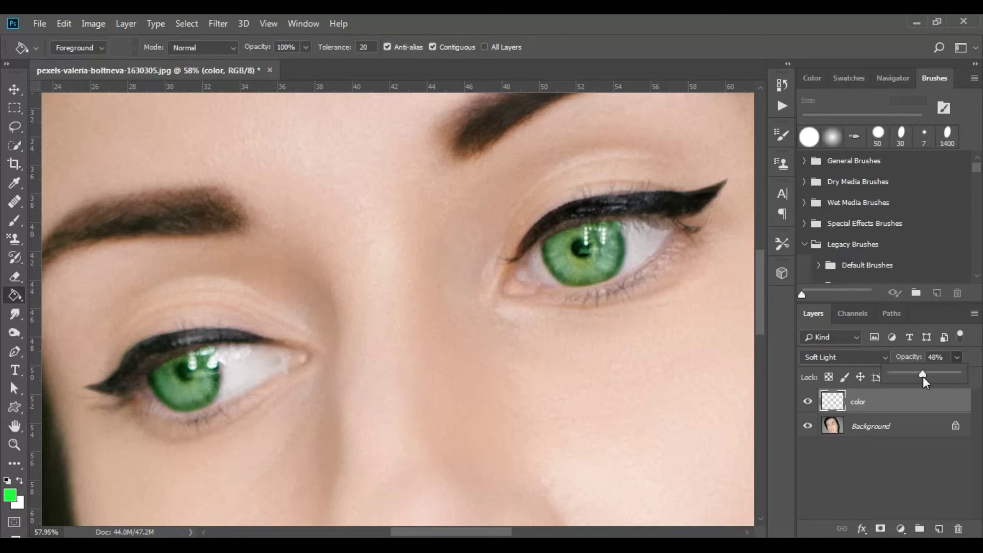
Compare blend modes on the color layer starting from Overlay, finishing on Color
click(870, 358)
click(825, 183)
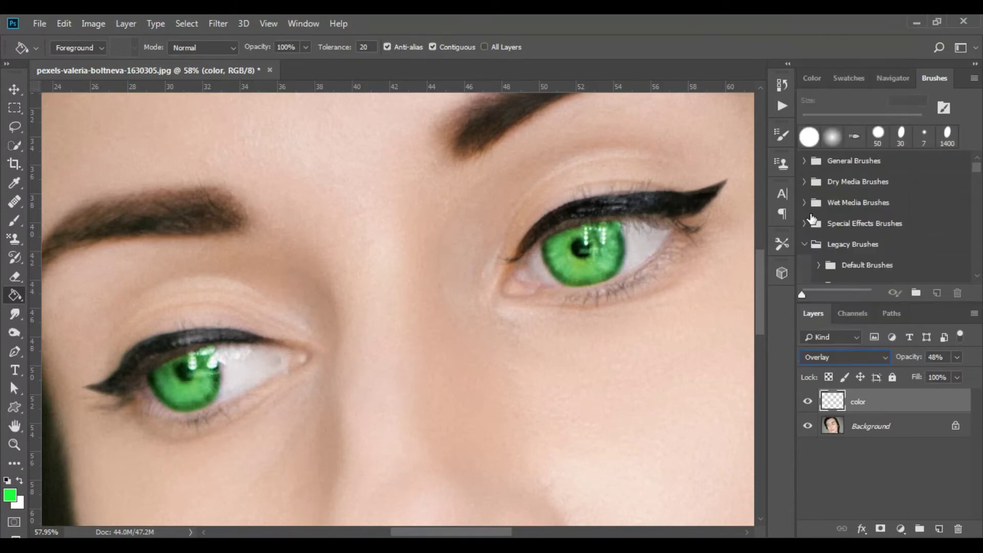
key(Down)
key(Down)
key(Down)
key(Down)
key(Down)
key(Down)
key(Down)
key(Down)
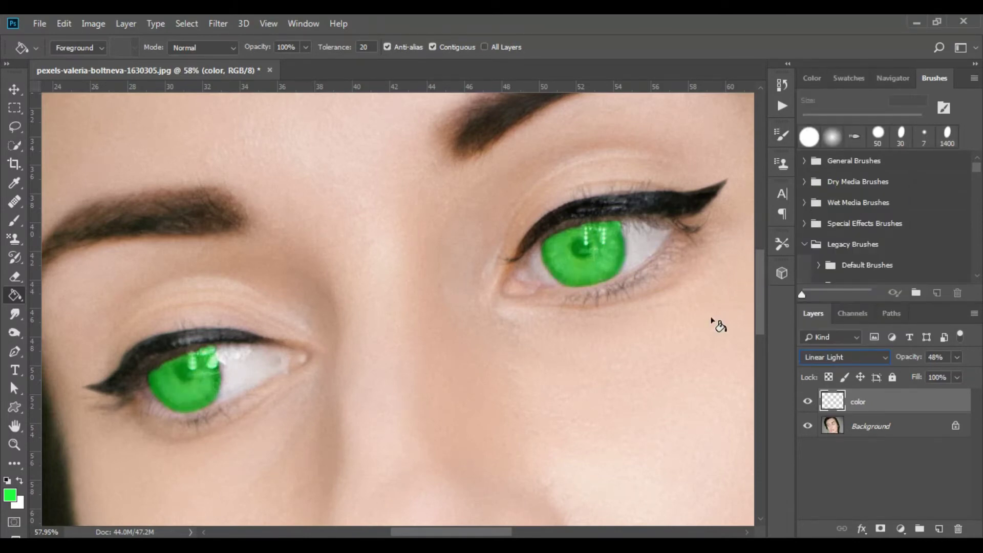
key(Down)
key(Down)
key(Down)
key(Down)
key(Down)
key(Down)
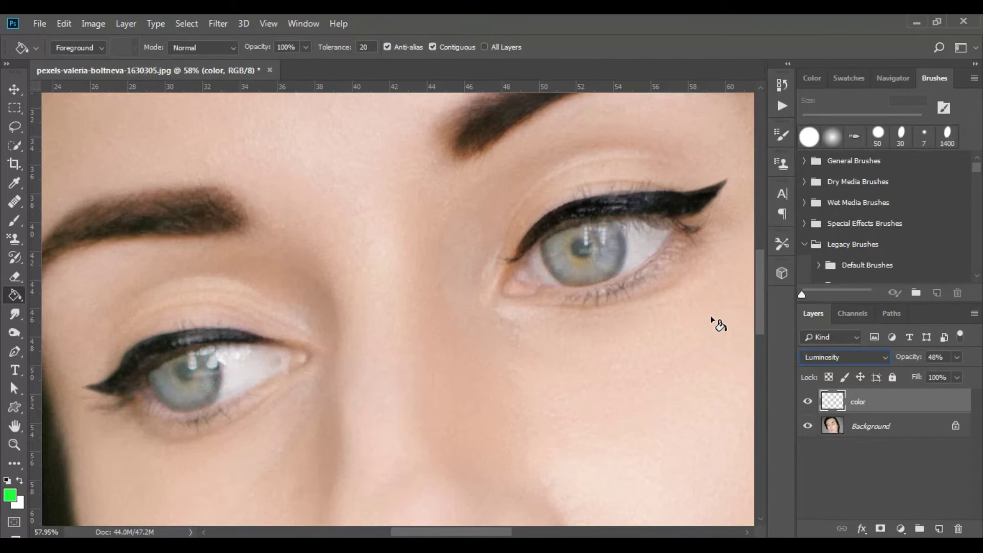
key(Up)
key(Up)
key(Up)
key(Up)
key(Up)
key(Up)
key(Up)
key(Up)
key(Up)
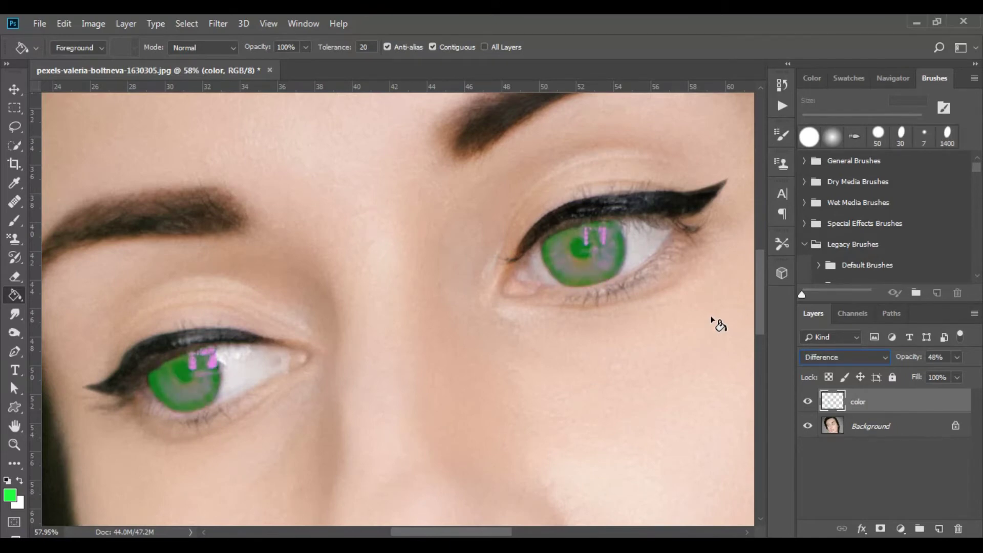
key(Up)
key(Up)
key(Up)
key(Up)
key(Up)
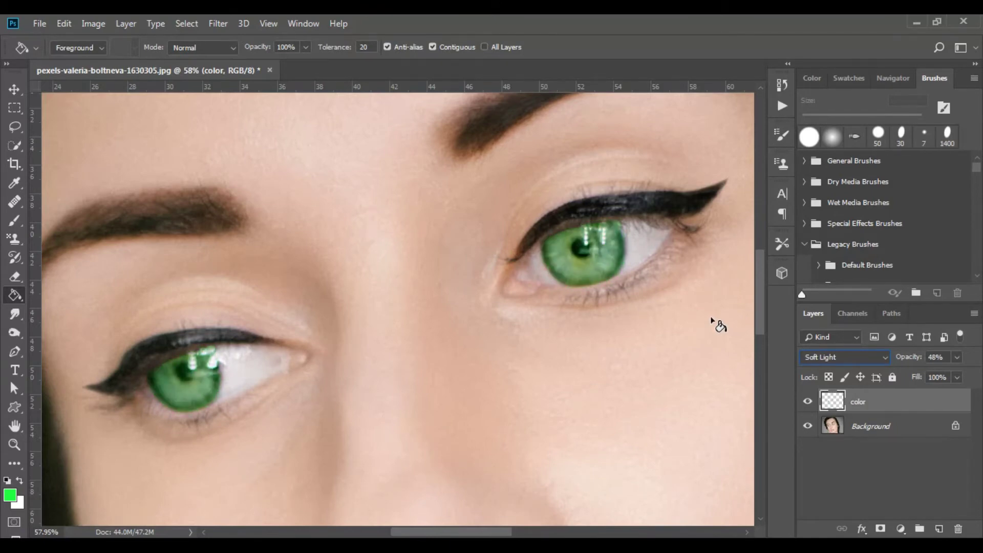
key(Up)
key(Up)
key(Up)
key(Up)
key(Up)
key(Up)
key(Up)
key(Up)
key(Up)
key(Up)
key(Up)
key(Up)
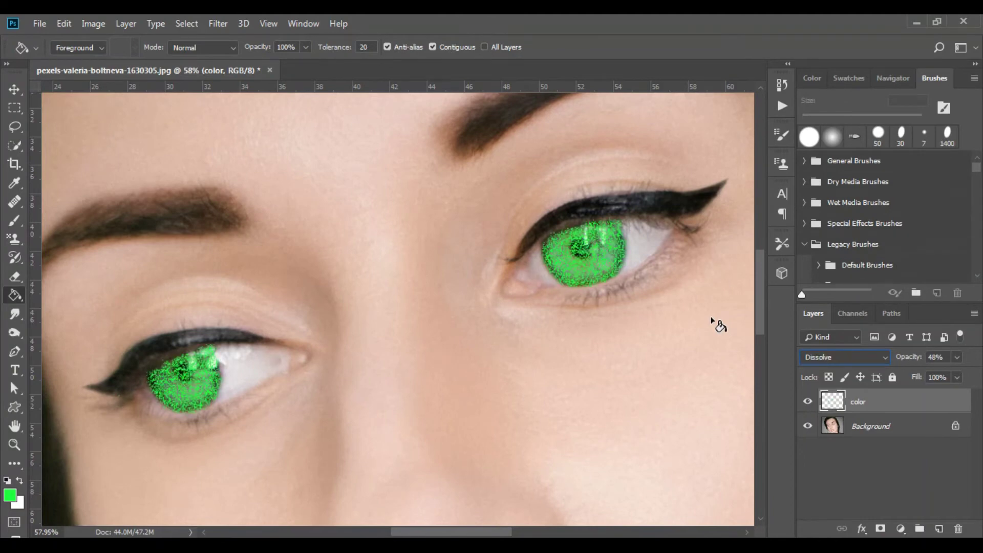
key(Down)
key(Down)
key(Down)
key(Down)
key(Down)
key(Down)
key(Down)
key(Down)
key(Down)
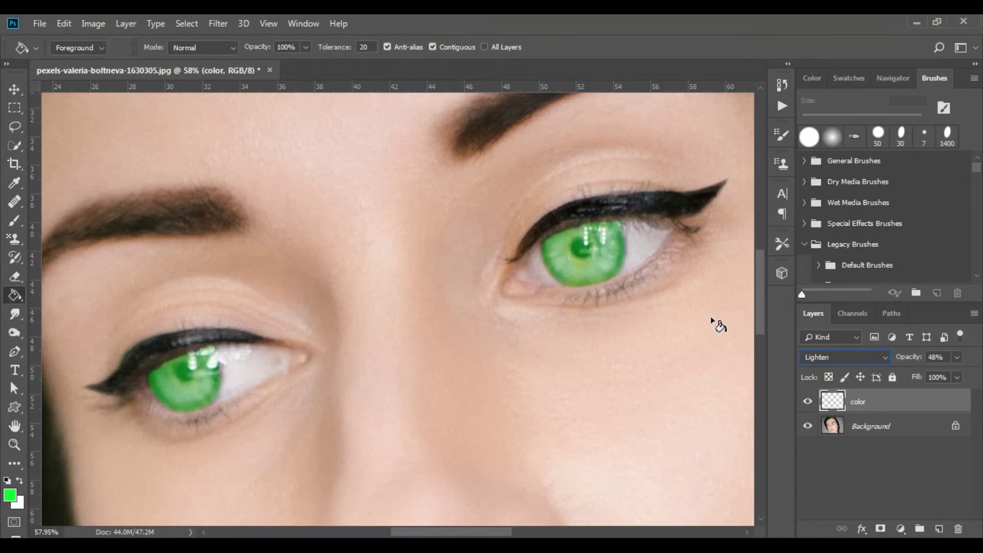
key(Down)
key(Down)
key(Down)
key(Down)
key(Down)
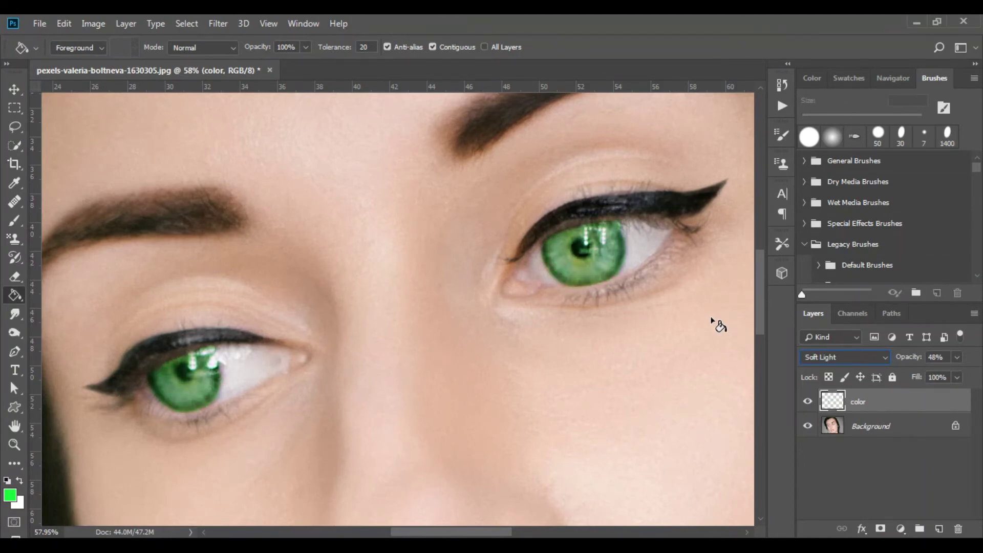
key(Down)
key(Down)
key(Down)
key(Down)
key(Down)
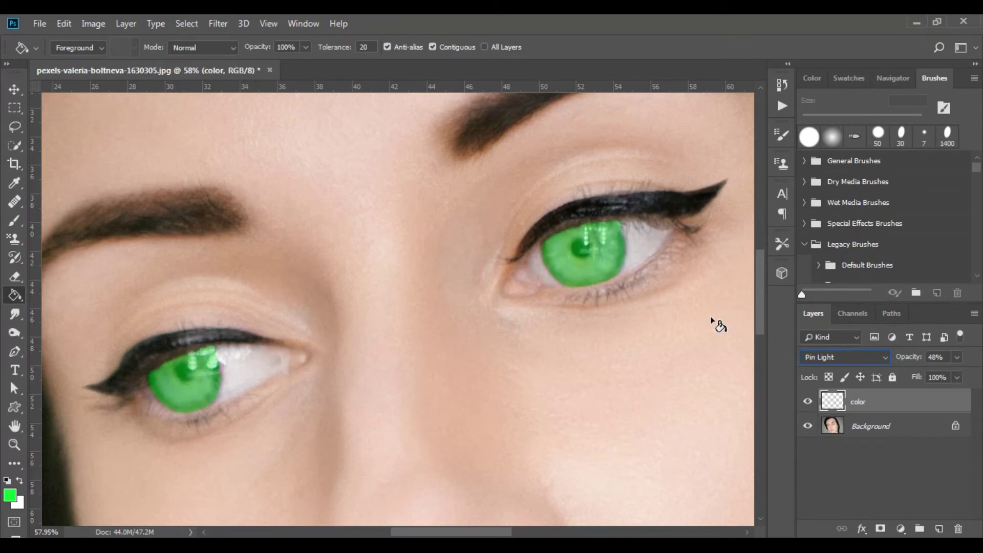
key(Down)
key(Down)
key(Down)
key(Down)
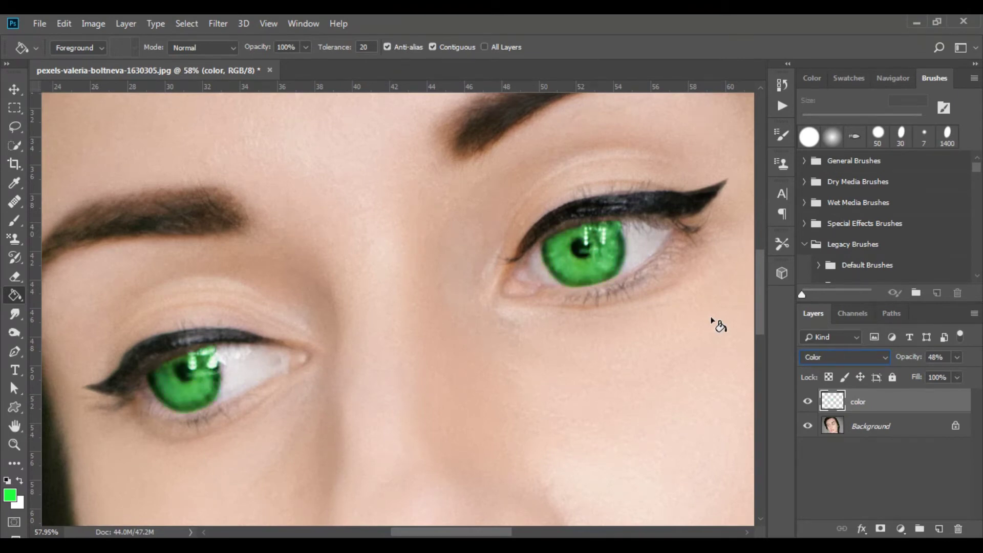
key(Down)
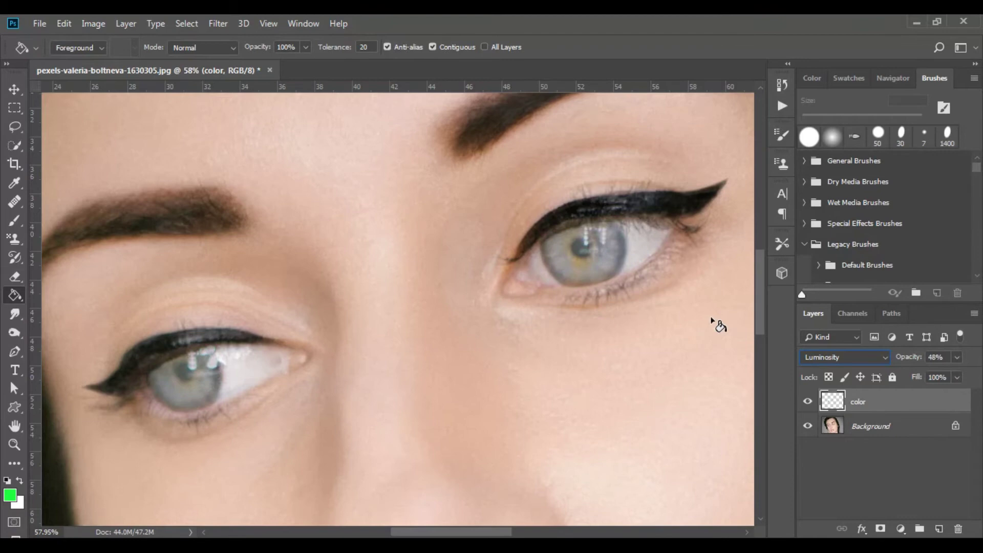
key(Up)
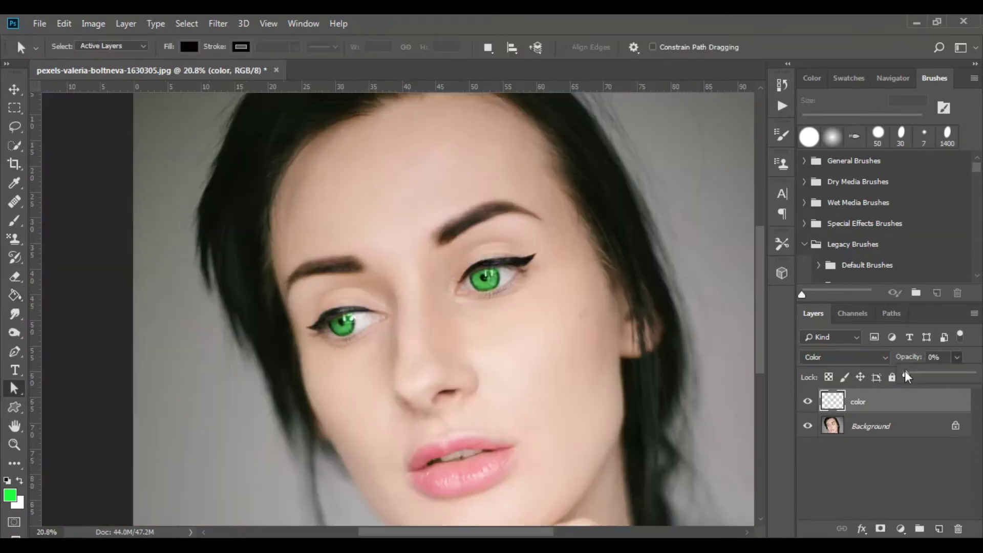
Set the color layer's opacity to 26%, toggling its visibility to compare the eyes
mouse_move(905, 377)
mouse_down()
mouse_move(933, 377)
mouse_move(919, 376)
mouse_up()
scroll(514, 266, up, 2)
scroll(514, 266, up, 1)
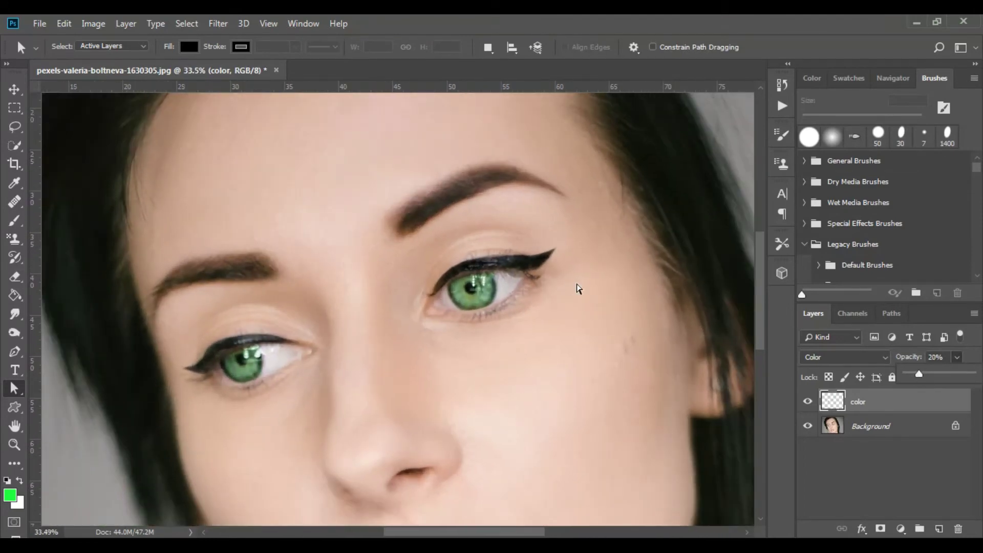
click(803, 398)
click(807, 400)
click(807, 401)
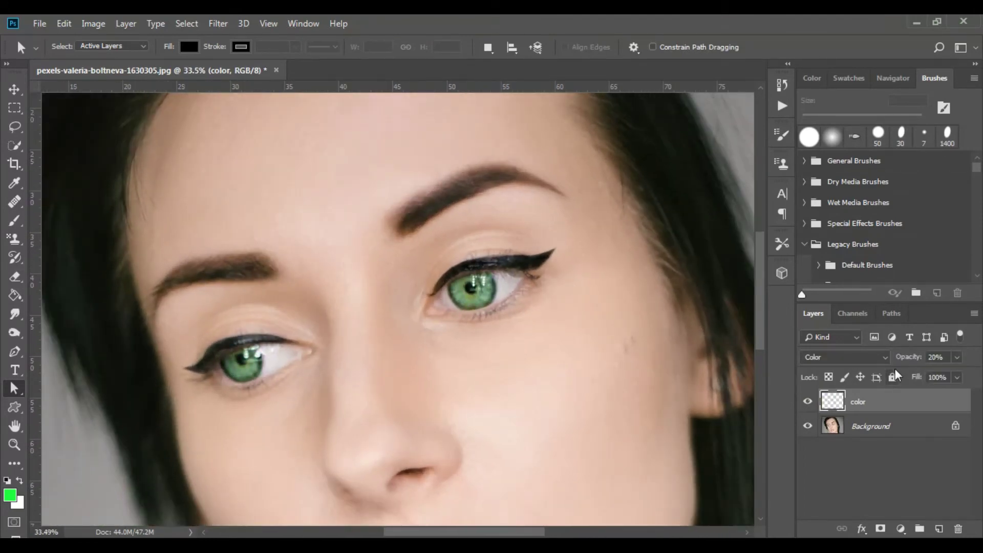
click(957, 357)
drag(918, 374, 923, 374)
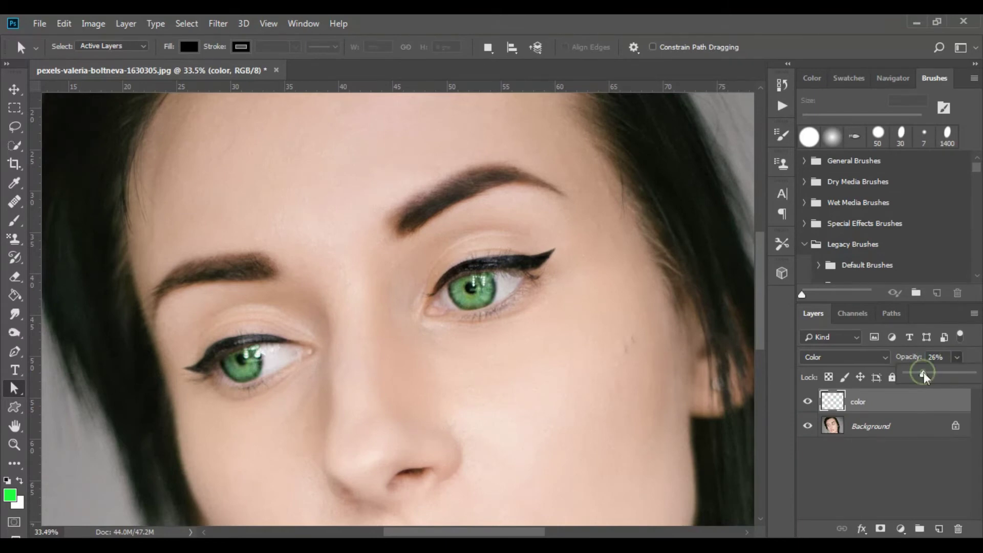
scroll(432, 307, up, 2)
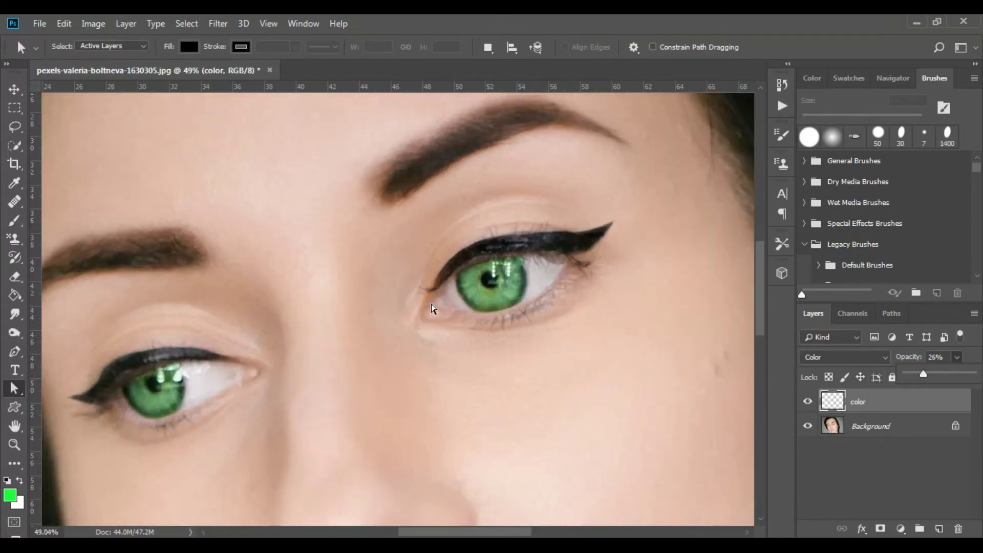
click(879, 405)
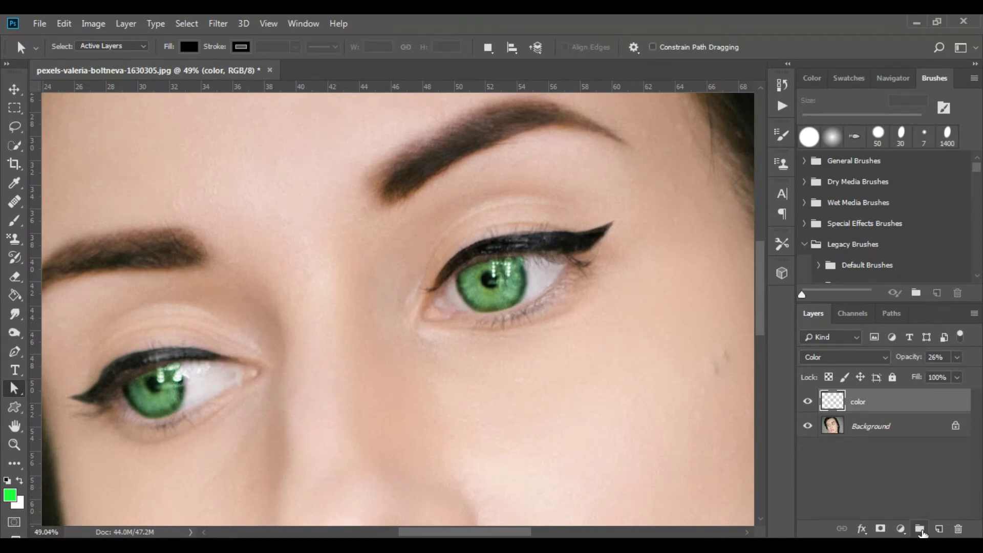
Create an 'eyes color' group, move the color layer into it, and load its pixels as a selection
click(920, 530)
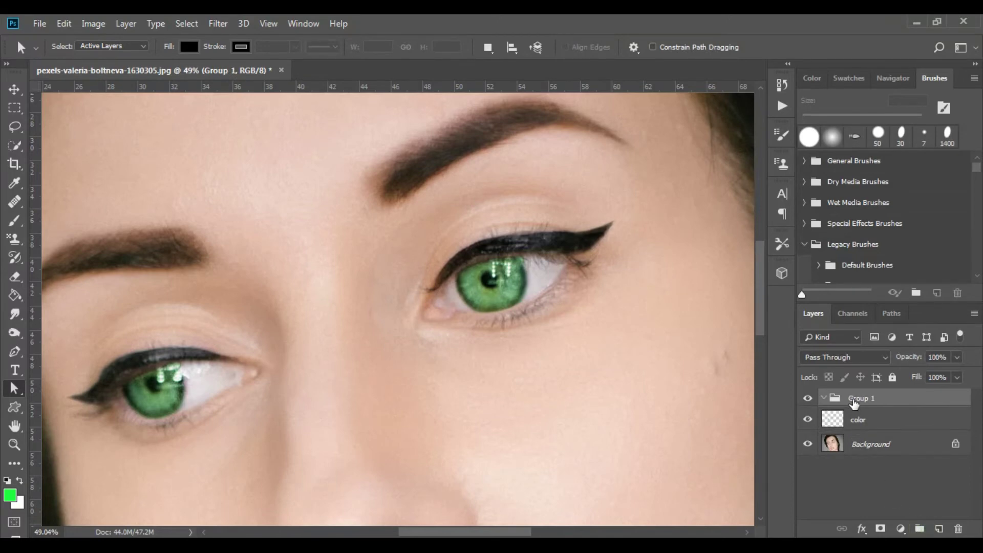
double_click(860, 398)
text(eyes color)
key(Return)
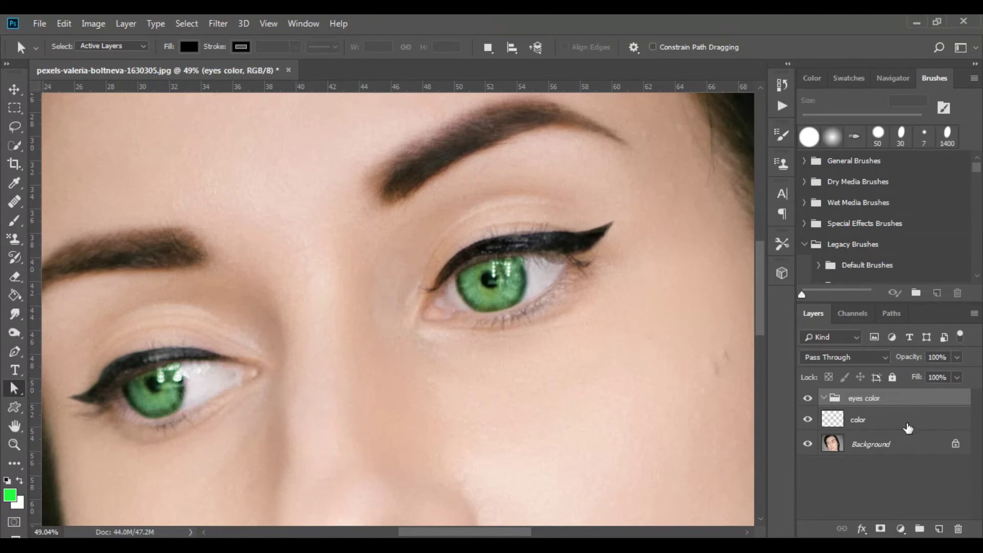
drag(857, 429, 858, 405)
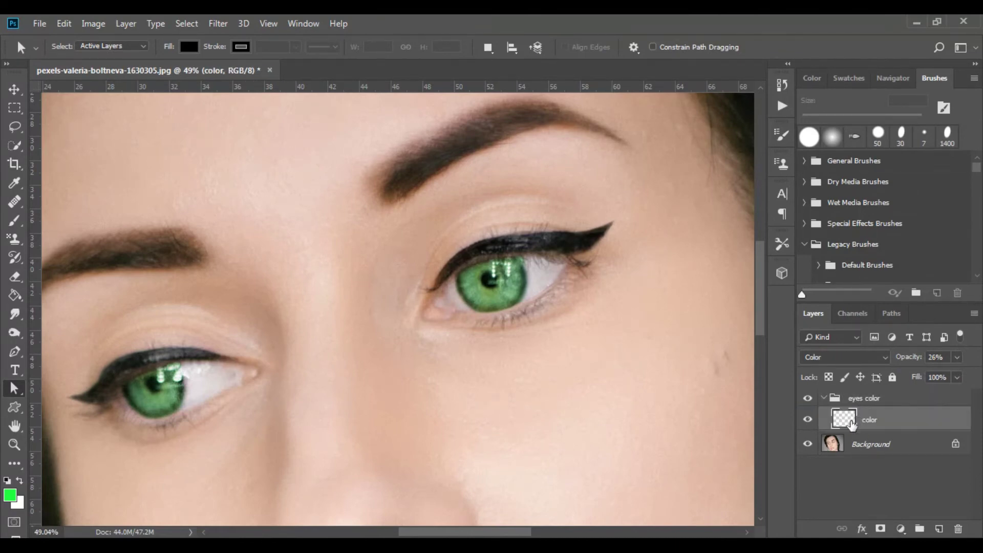
ctrl+click(843, 419)
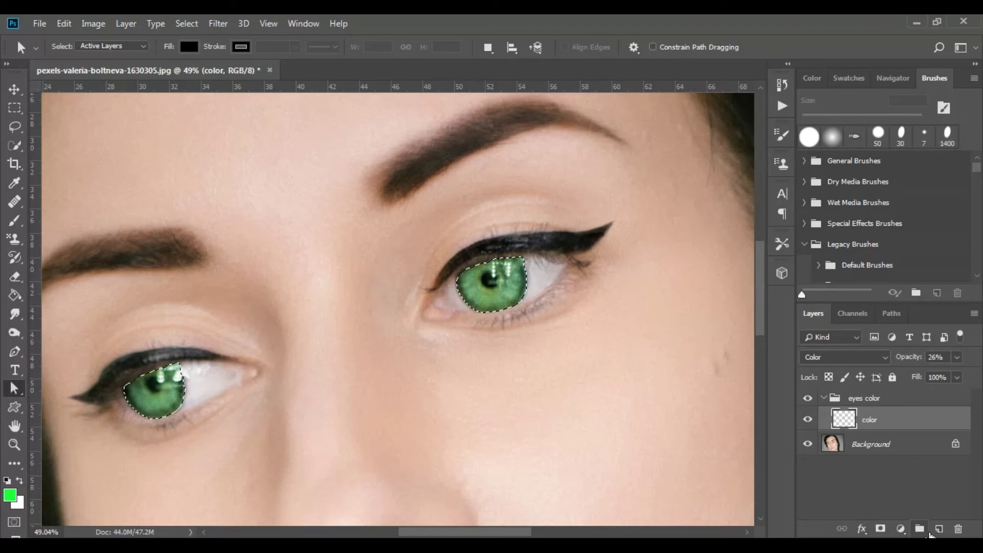
Add a Hue/Saturation adjustment layer for the irises, shifting hue to +45 and lowering saturation
click(901, 528)
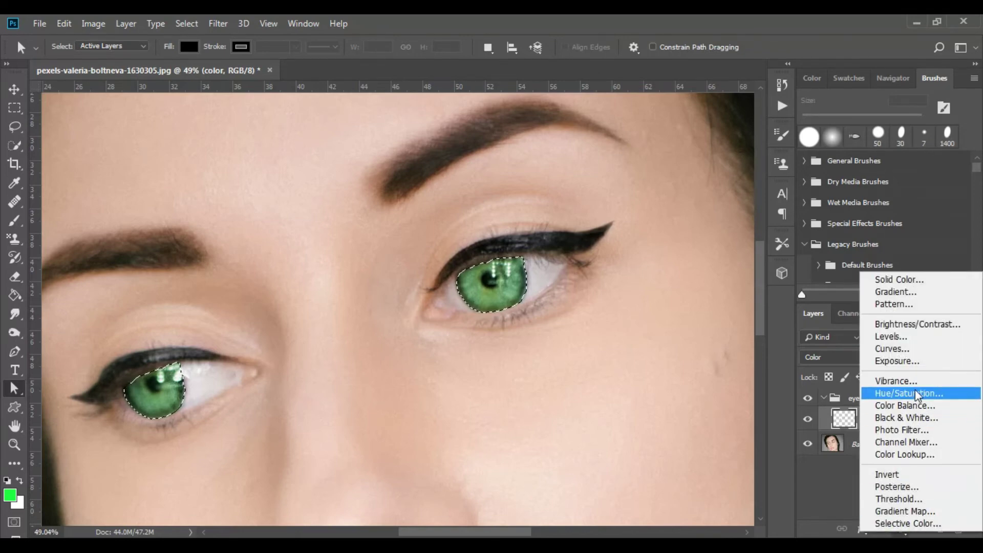
click(929, 393)
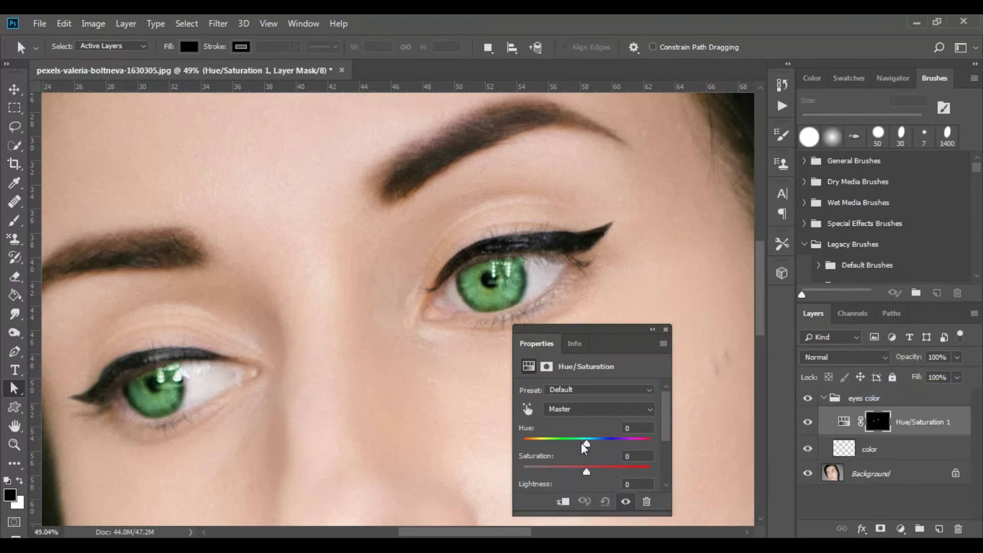
drag(585, 444, 626, 438)
drag(615, 441, 616, 441)
mouse_move(587, 471)
mouse_down()
mouse_move(551, 472)
mouse_move(612, 474)
mouse_move(573, 479)
mouse_up()
click(665, 328)
Retune the Hue/Saturation adjustment so the irises become yellowish olive green (Hue -57, Saturation +8)
scroll(483, 349, down, 5)
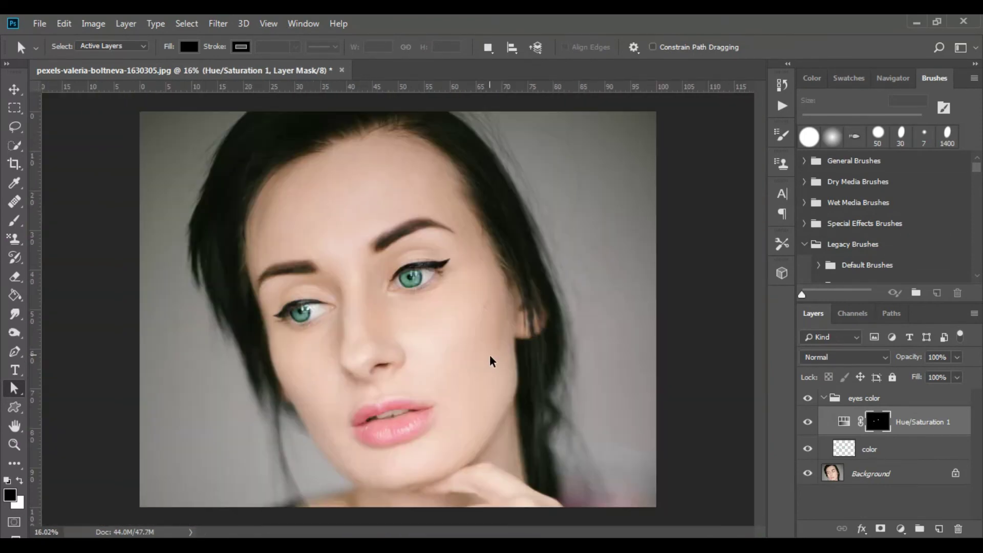
scroll(370, 351, up, 3)
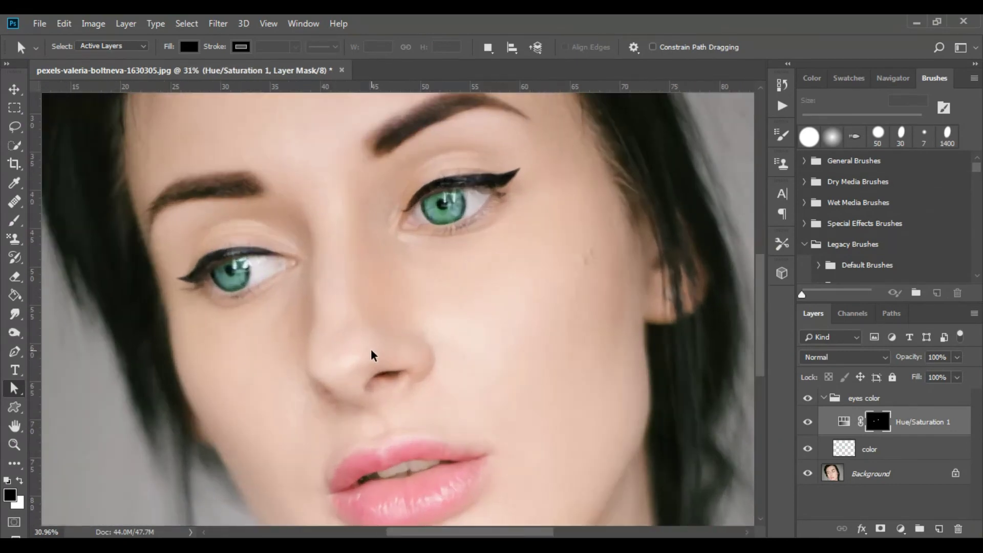
scroll(371, 351, up, 2)
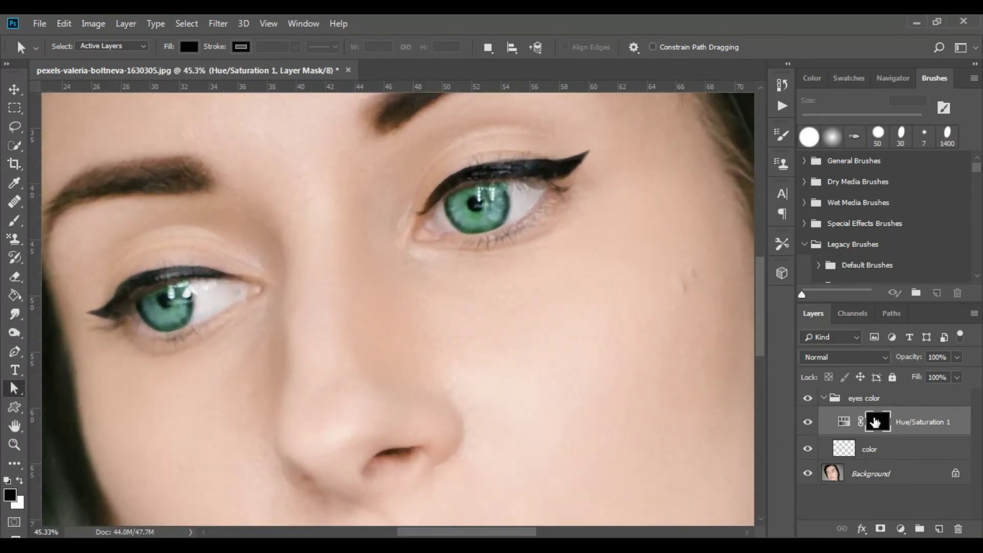
double_click(844, 422)
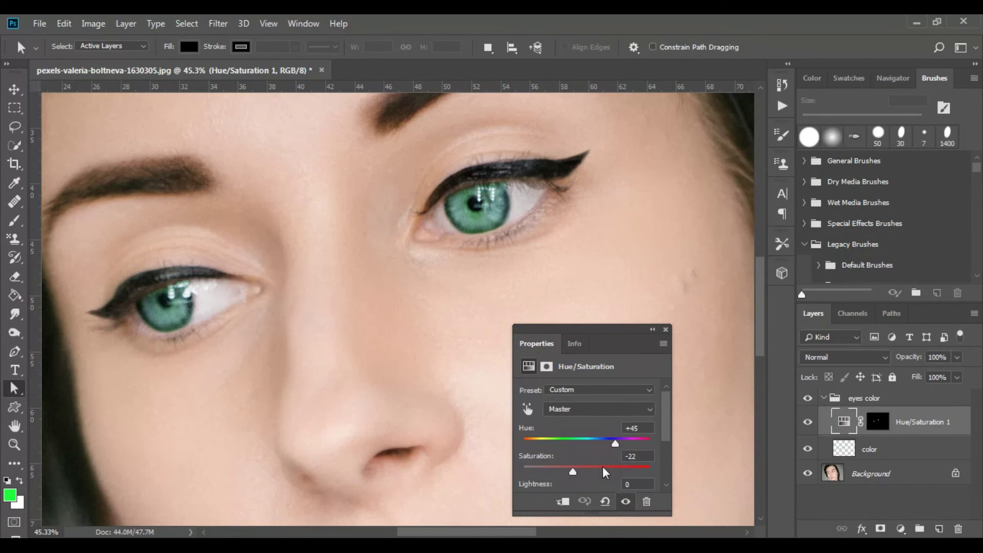
drag(612, 443, 637, 444)
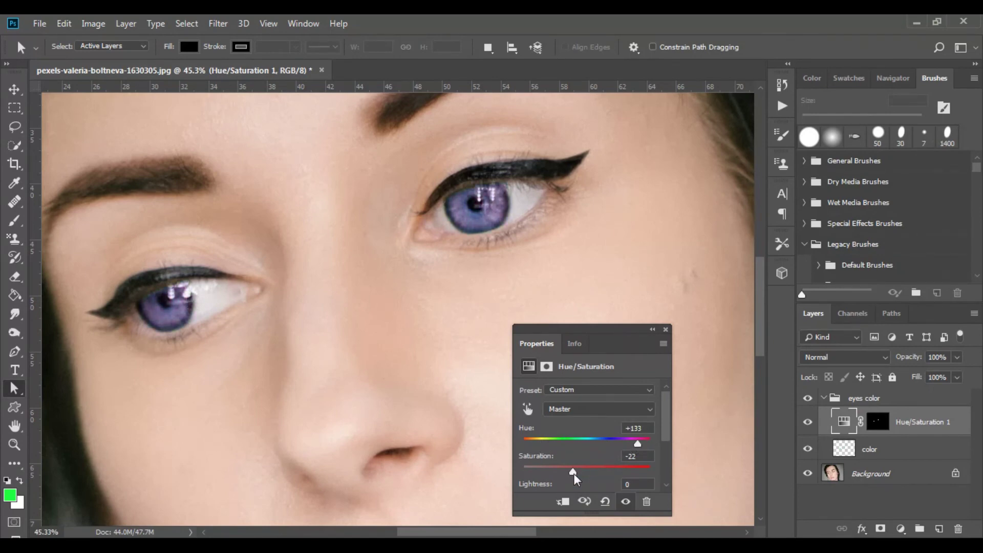
drag(573, 471, 555, 456)
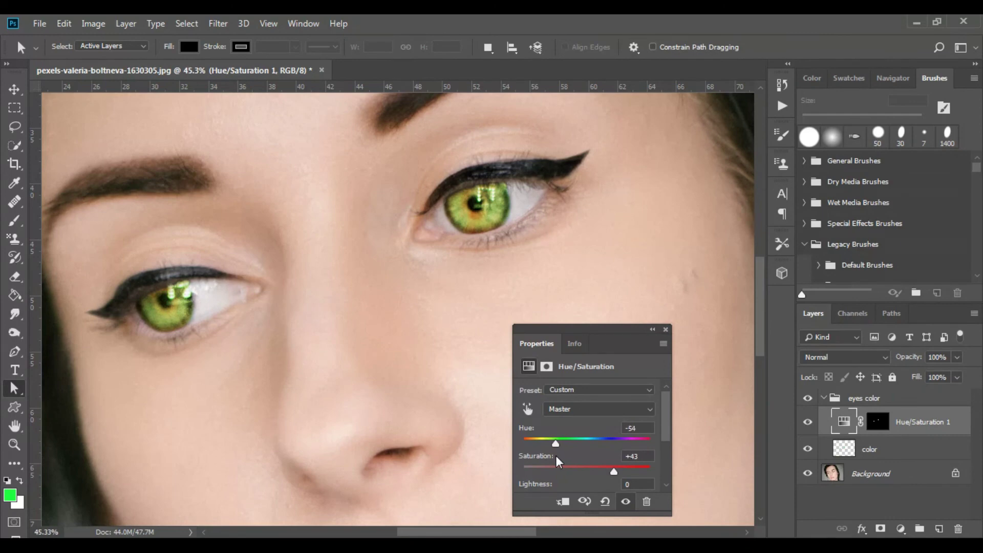
drag(613, 471, 594, 471)
Close Properties and collapse the eyes color group in the Layers panel
click(666, 331)
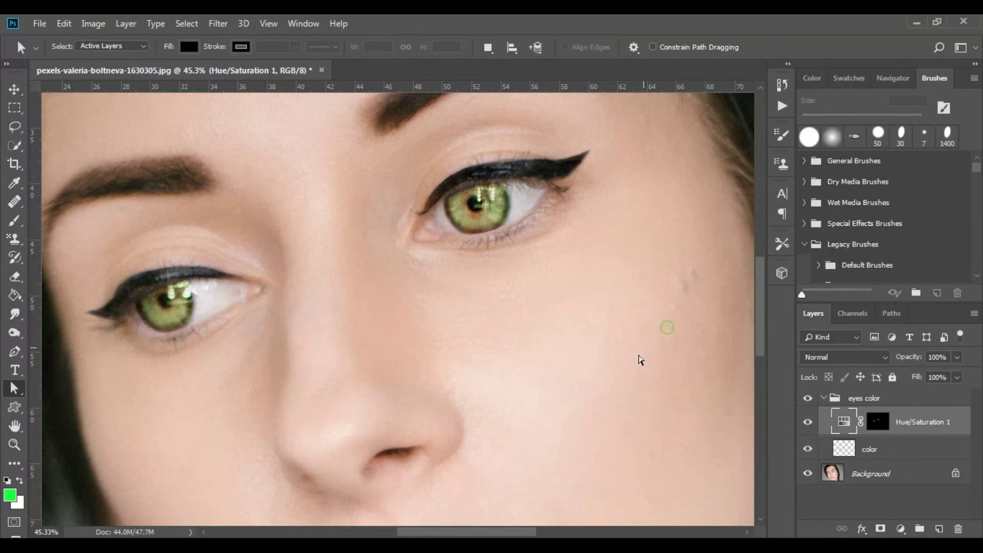
scroll(630, 376, down, 5)
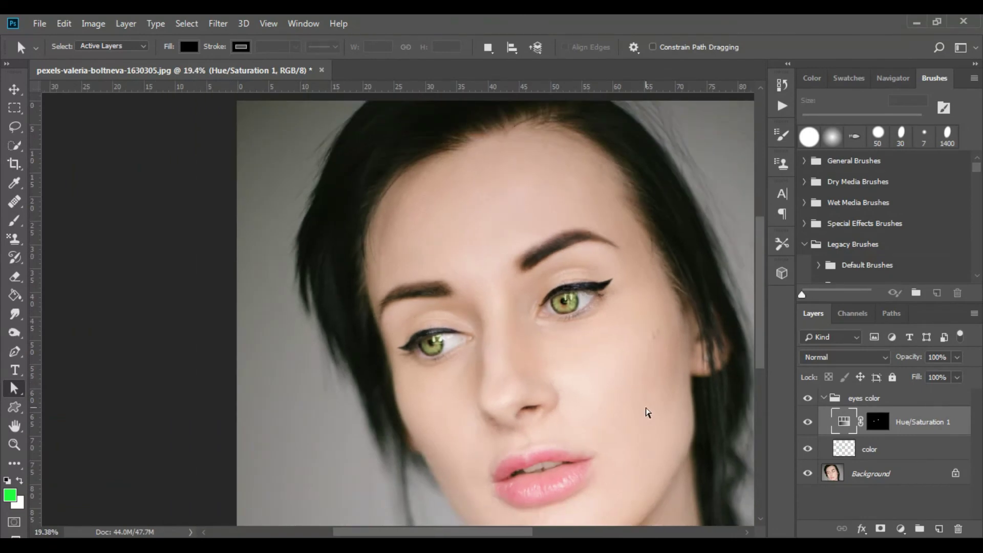
scroll(646, 408, down, 1)
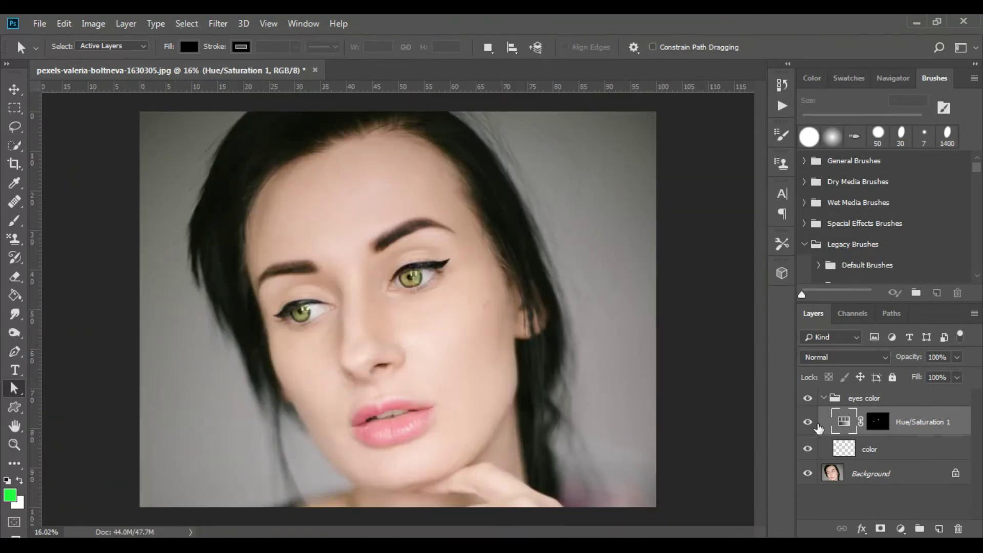
click(823, 399)
Toggle the eyes color group's visibility off and on twice to compare, leaving it visible
click(807, 399)
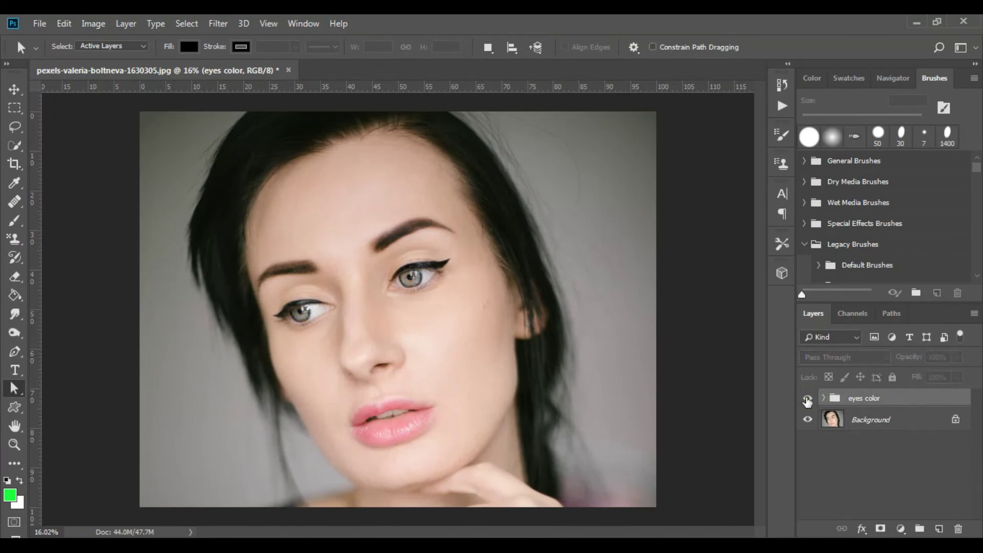
click(807, 399)
click(807, 399)
click(807, 399)
scroll(426, 314, up, 6)
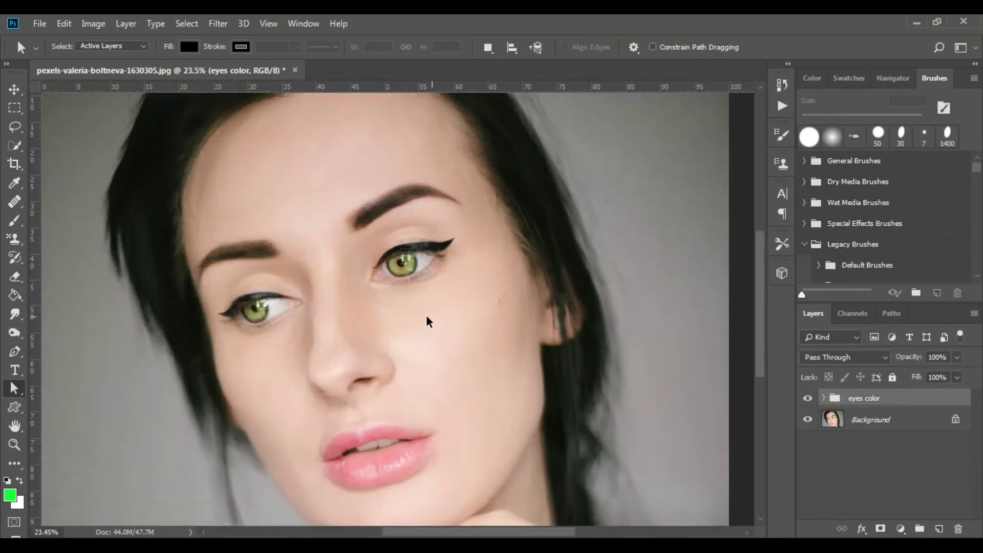
scroll(272, 289, down, 2)
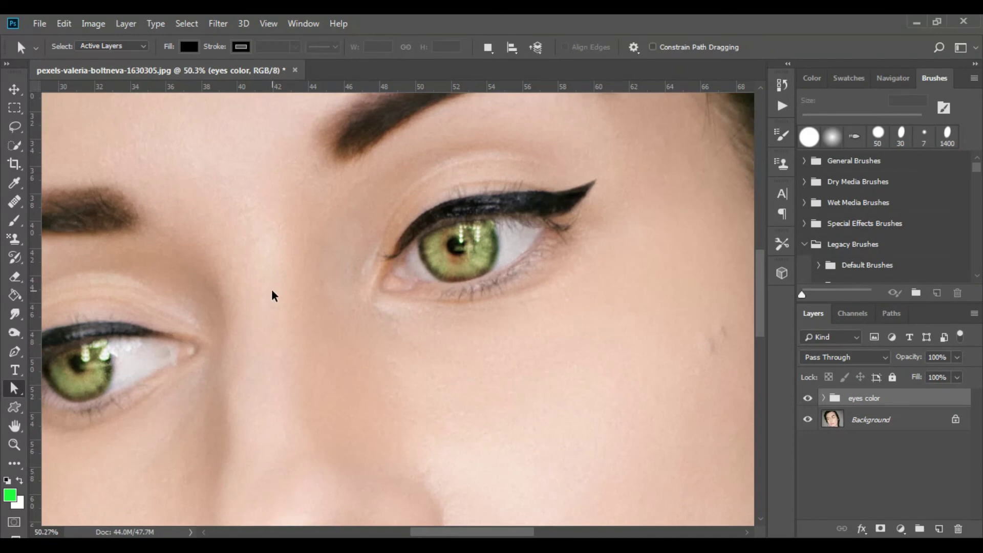
drag(442, 531, 429, 532)
scroll(391, 448, down, 3)
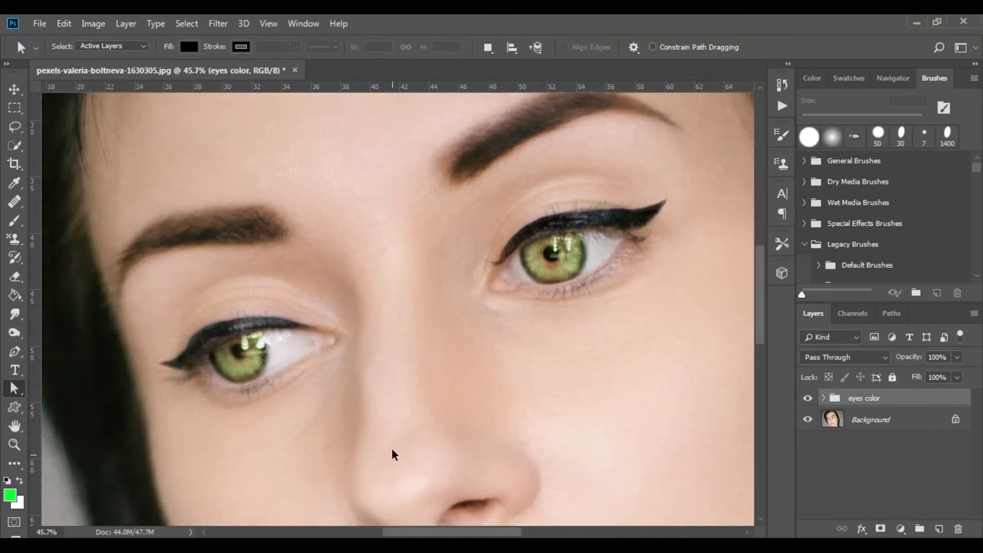